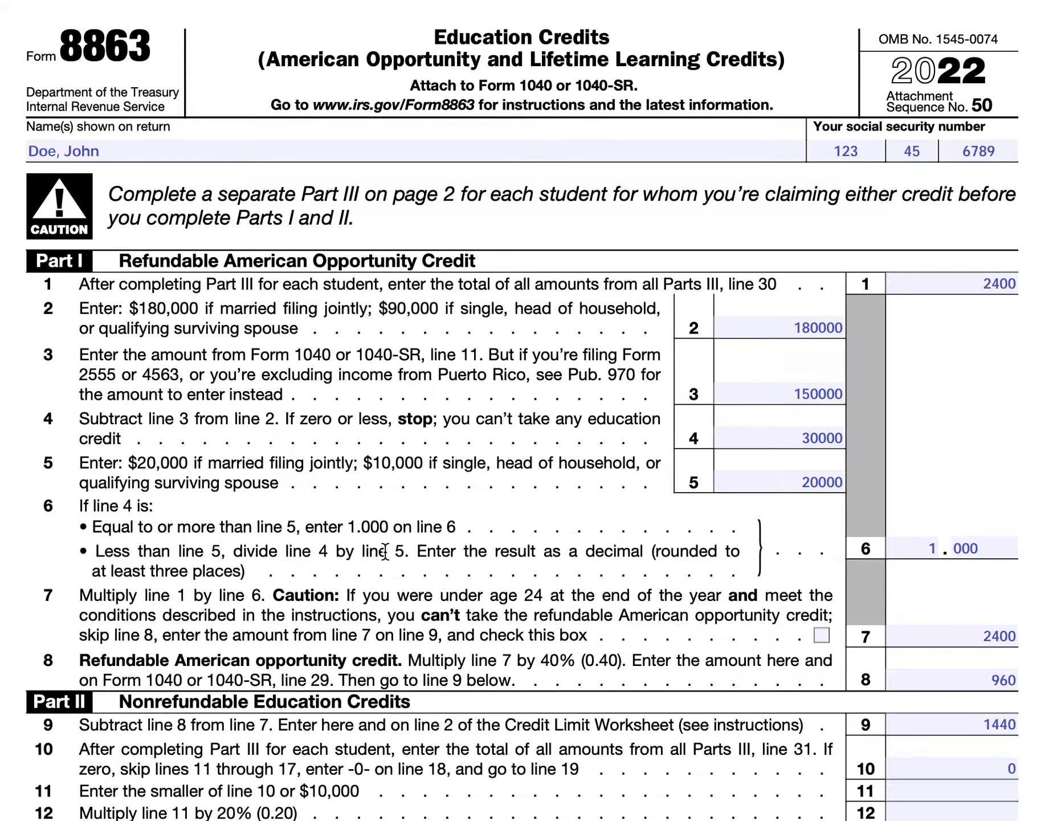
Look over Form 8863, from the Part I and Part II credit lines to the Part III student information on page 2.
scroll(410, 555, down, 8)
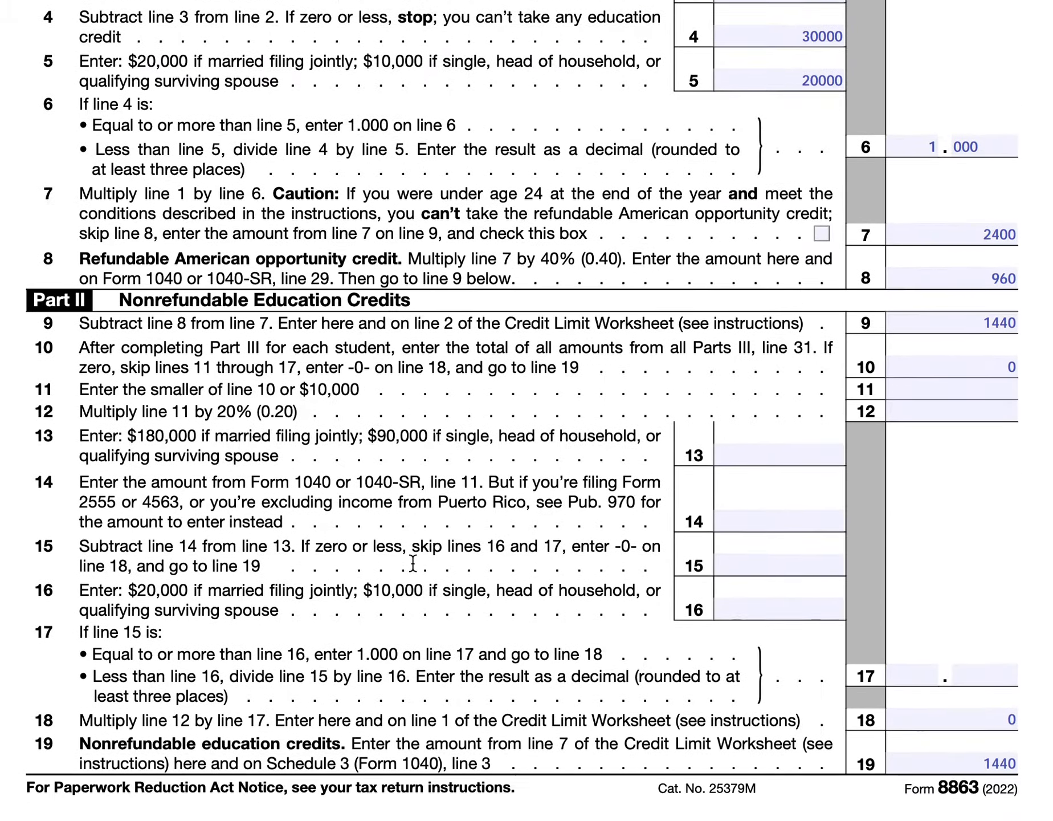
scroll(413, 562, down, 15)
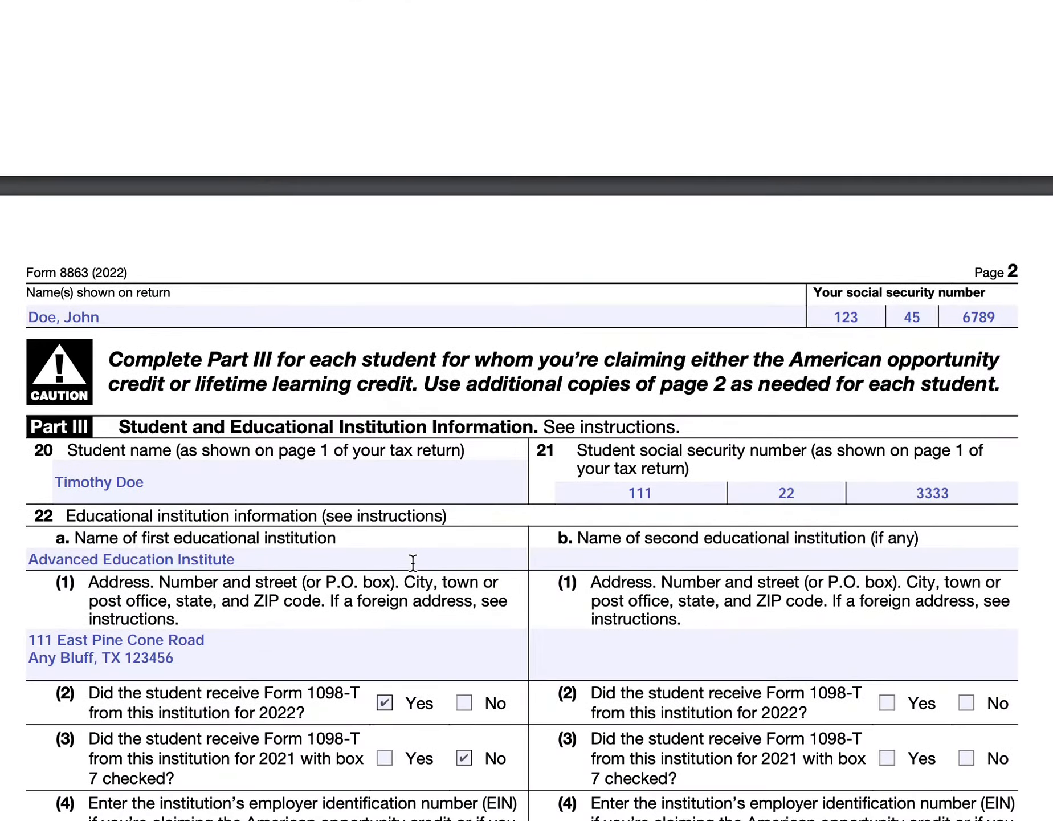
scroll(413, 563, down, 2)
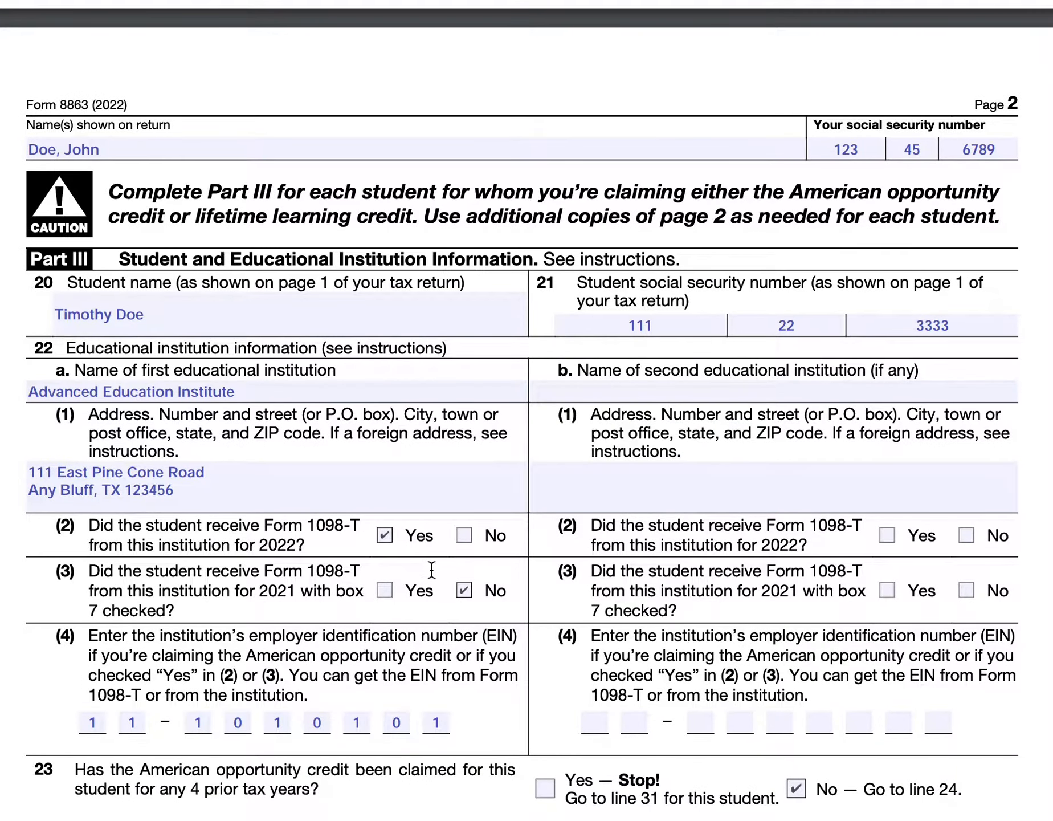
scroll(432, 567, down, 4)
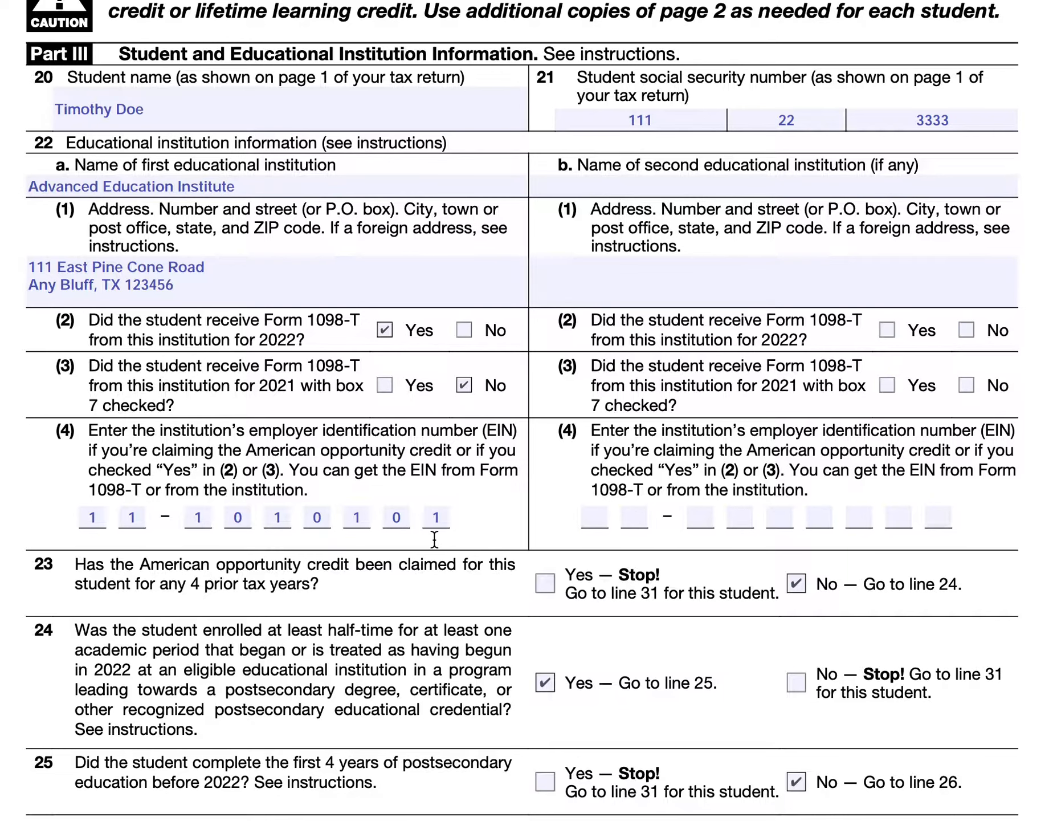
scroll(434, 539, down, 3)
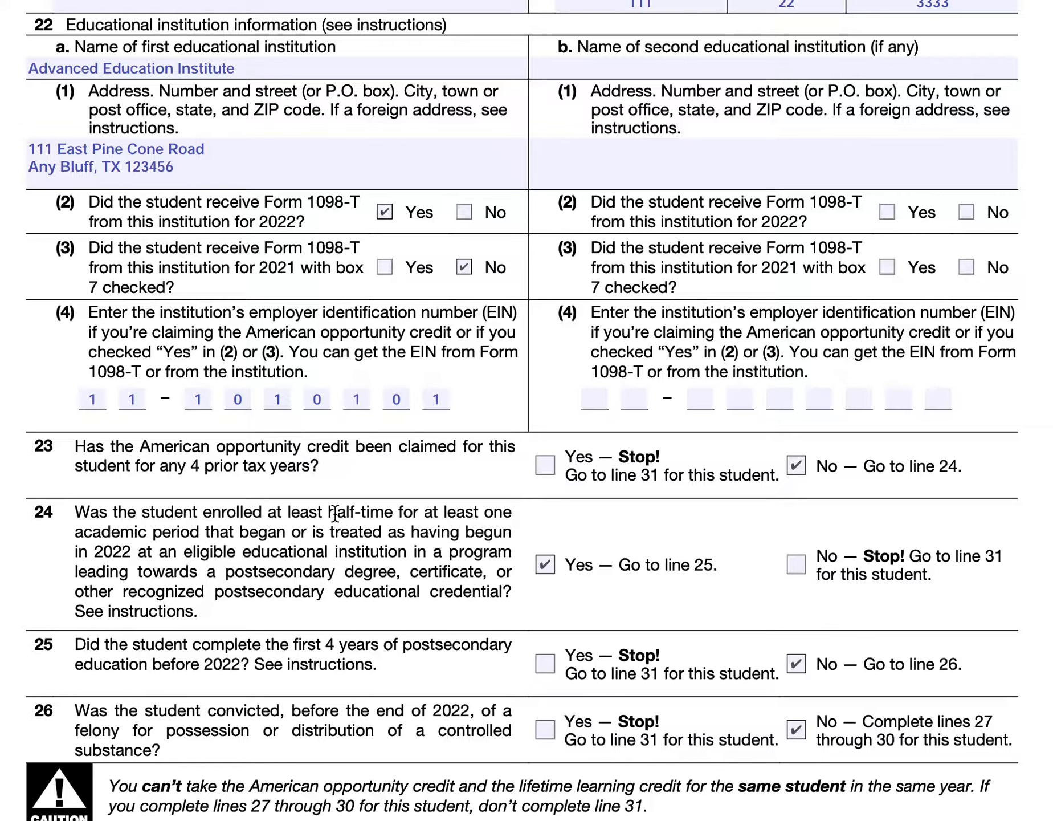
scroll(335, 515, up, 15)
scroll(334, 515, up, 3)
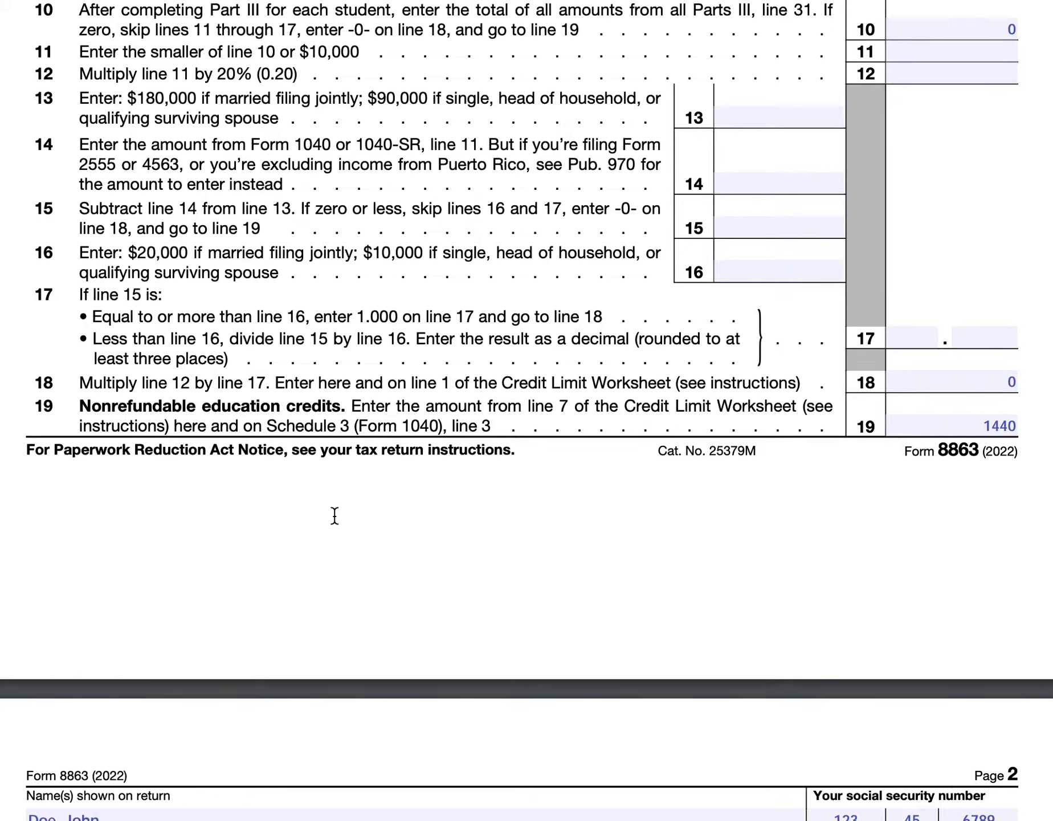
scroll(369, 524, up, 12)
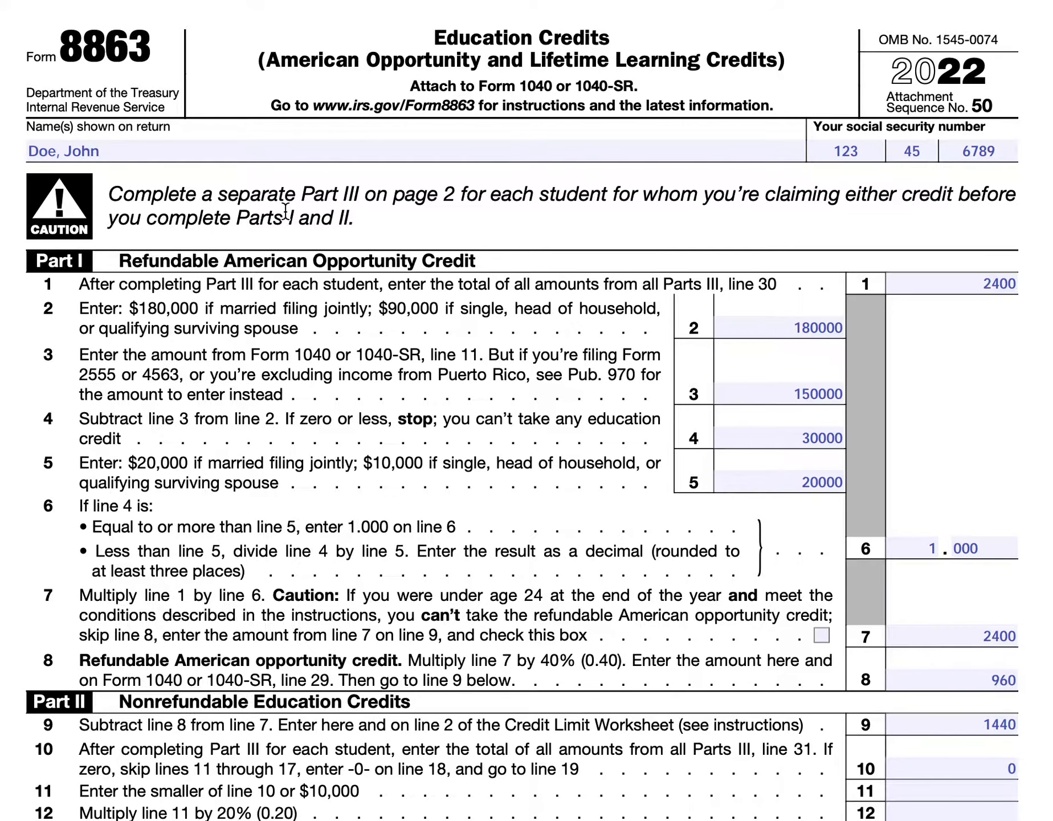
Examine the student and educational institution details in Part III, lines 20 through 22.
scroll(277, 238, down, 5)
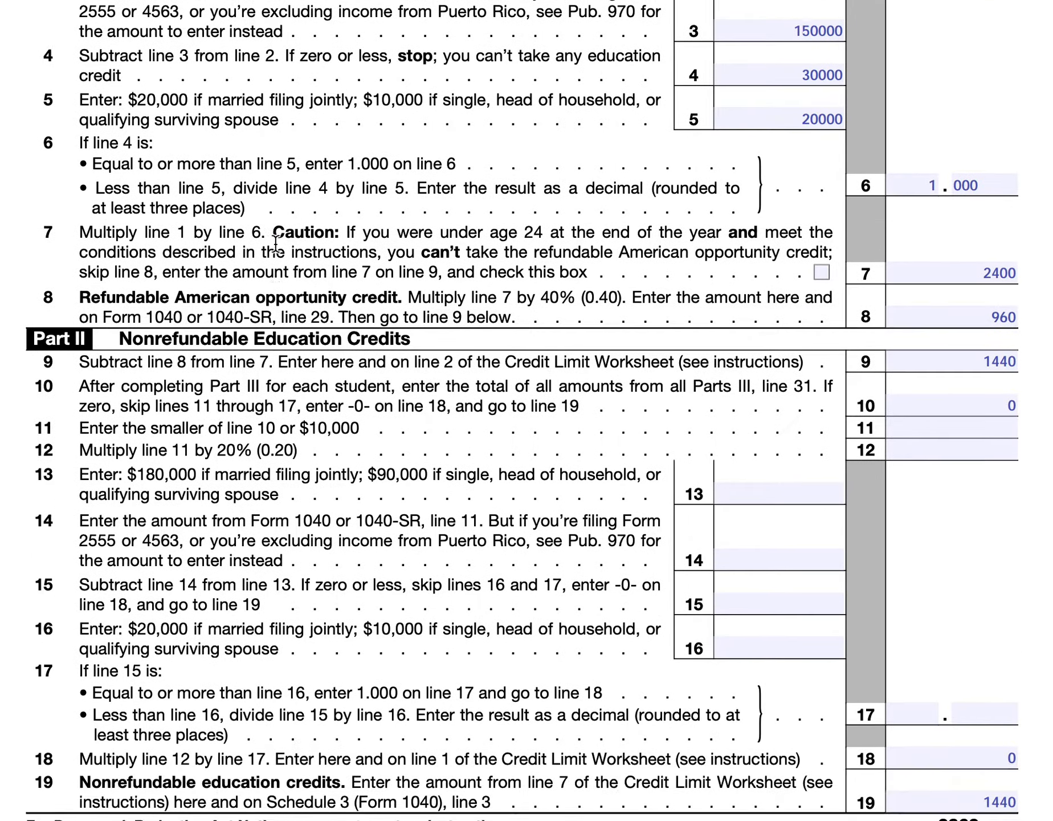
scroll(276, 244, down, 10)
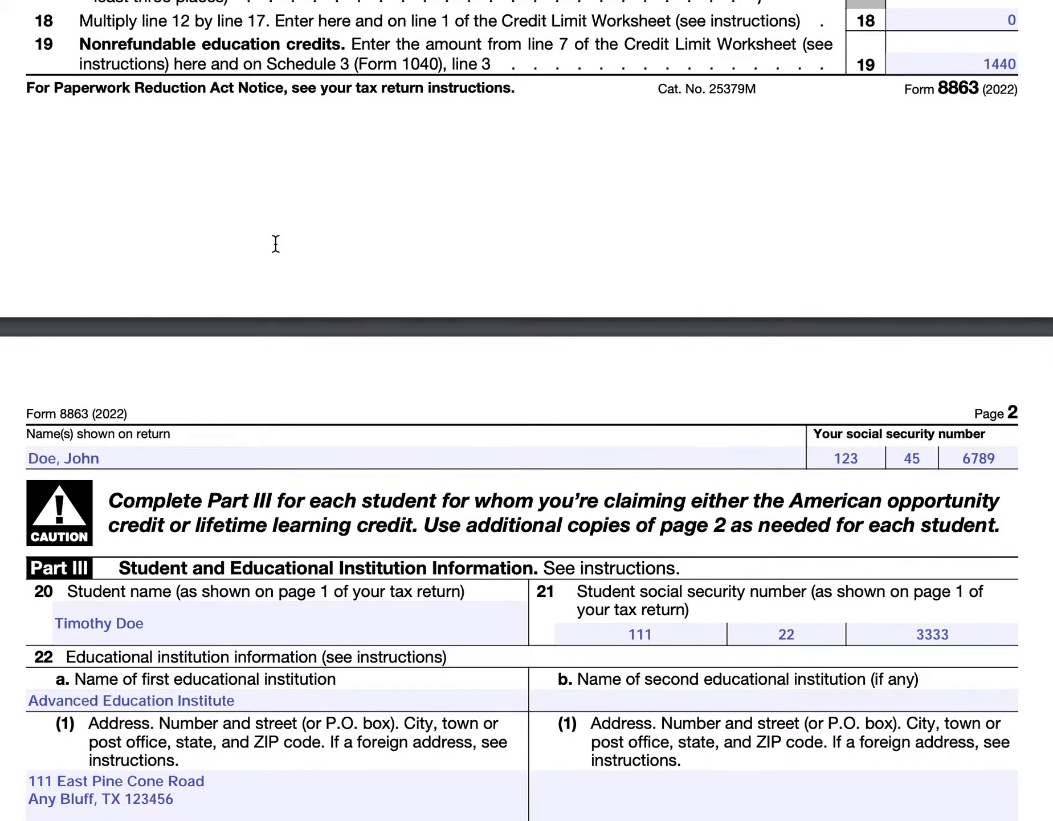
scroll(276, 243, down, 3)
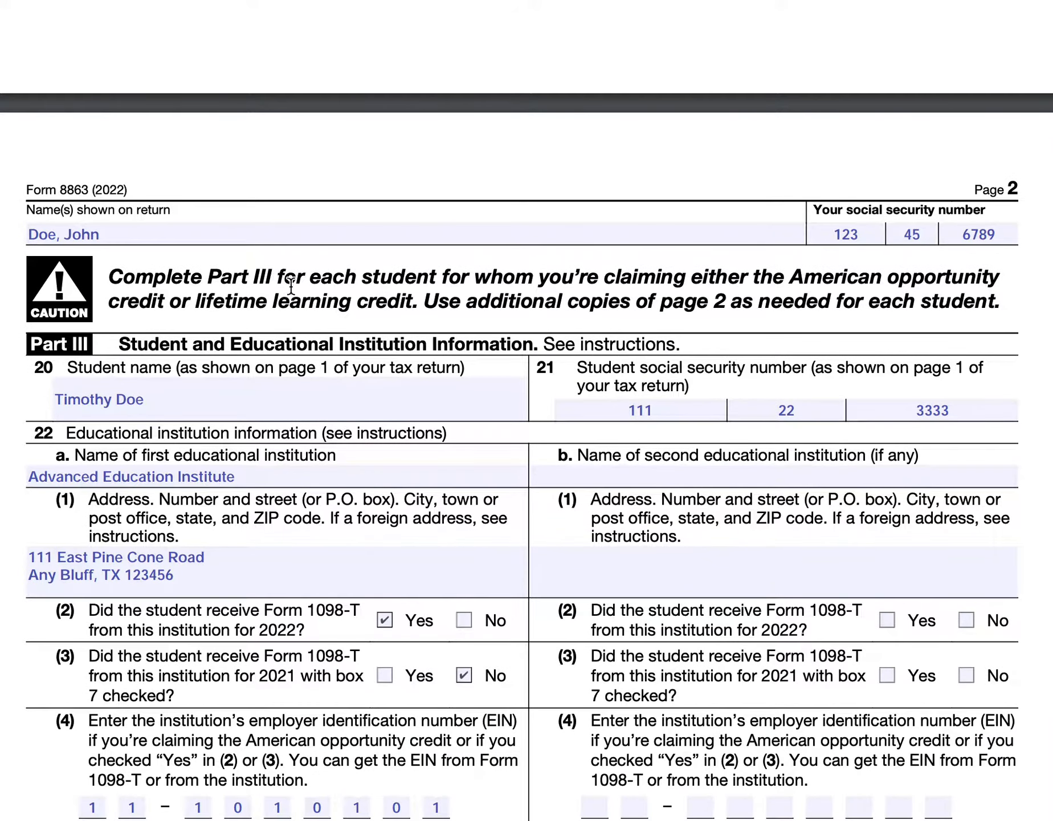
scroll(291, 284, down, 2)
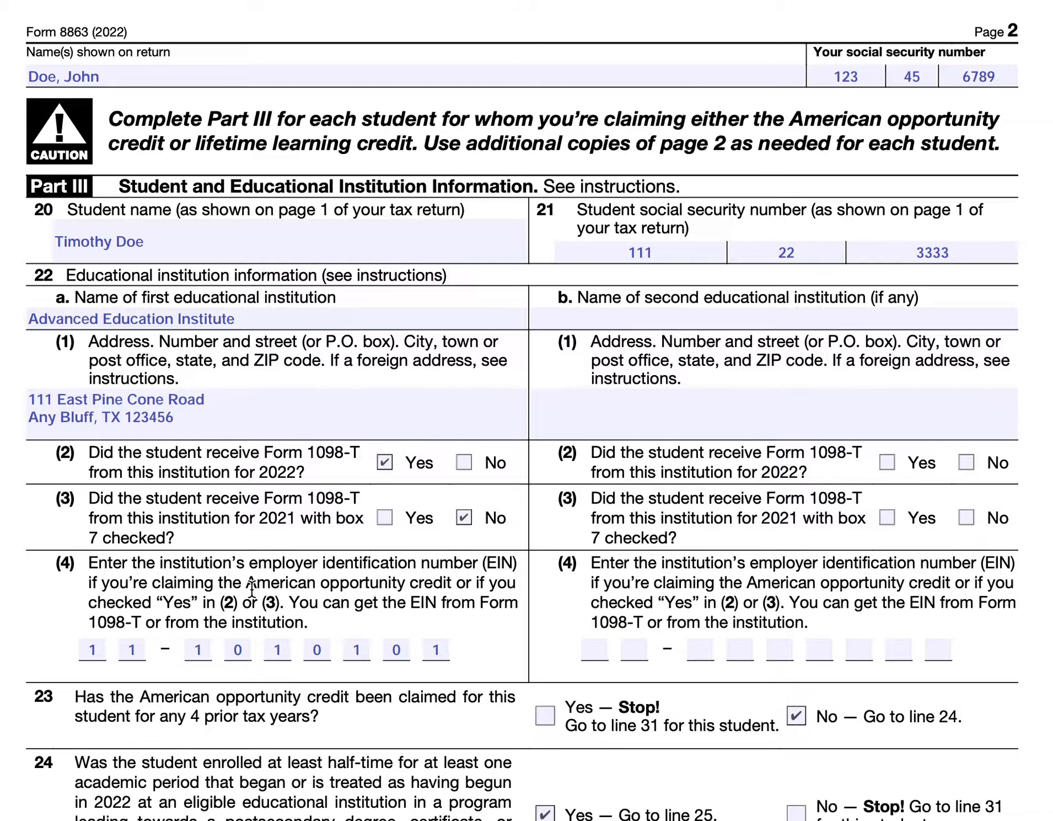
scroll(282, 582, down, 3)
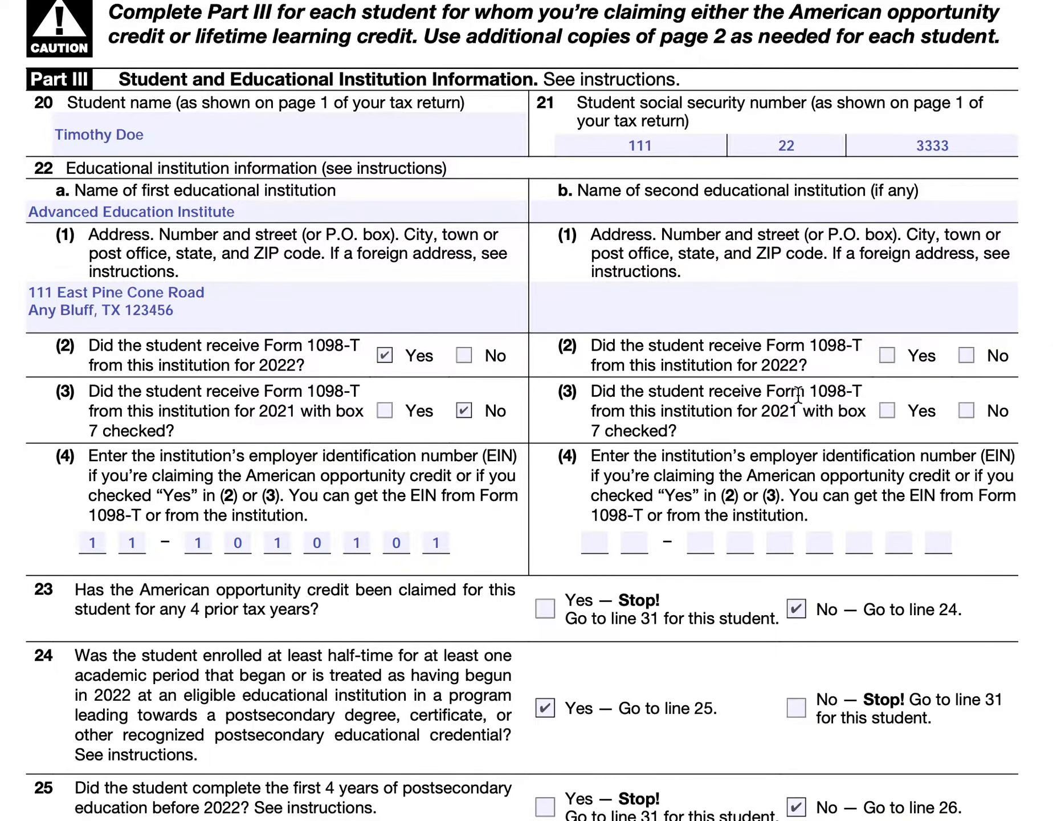
scroll(657, 527, down, 2)
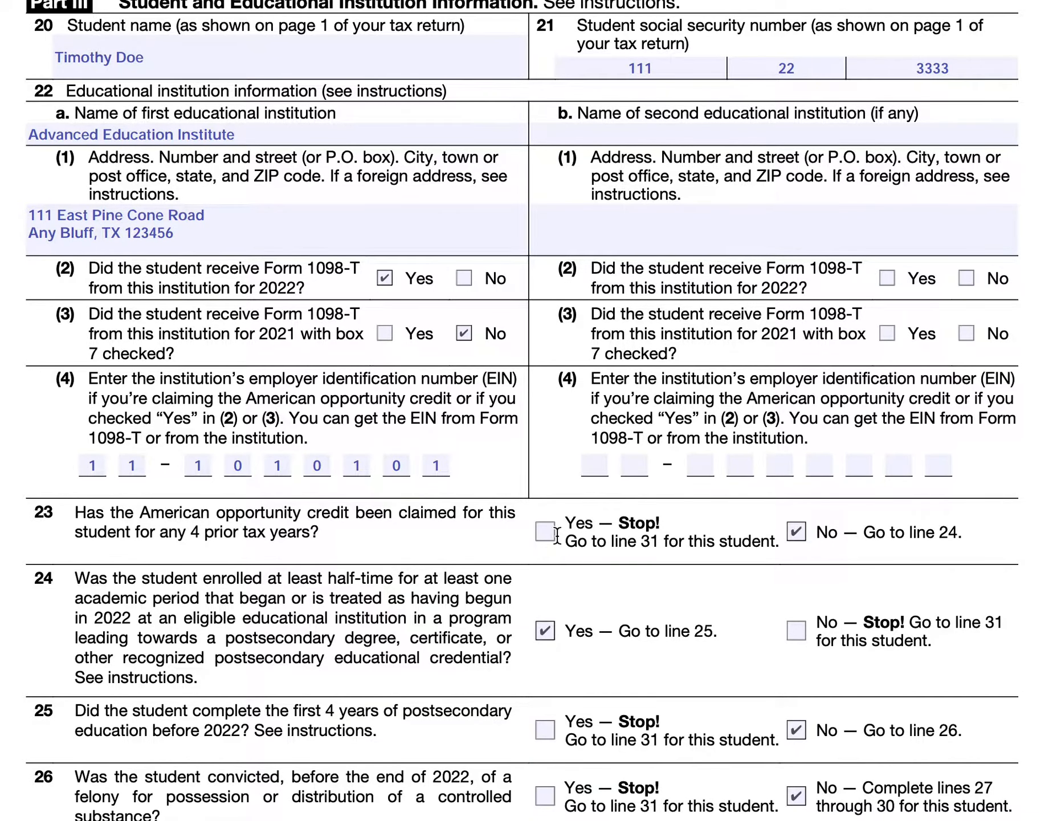
Examine the eligibility answers on lines 23 through 26 and the American Opportunity Credit calculation on lines 27 through 30.
scroll(559, 535, down, 5)
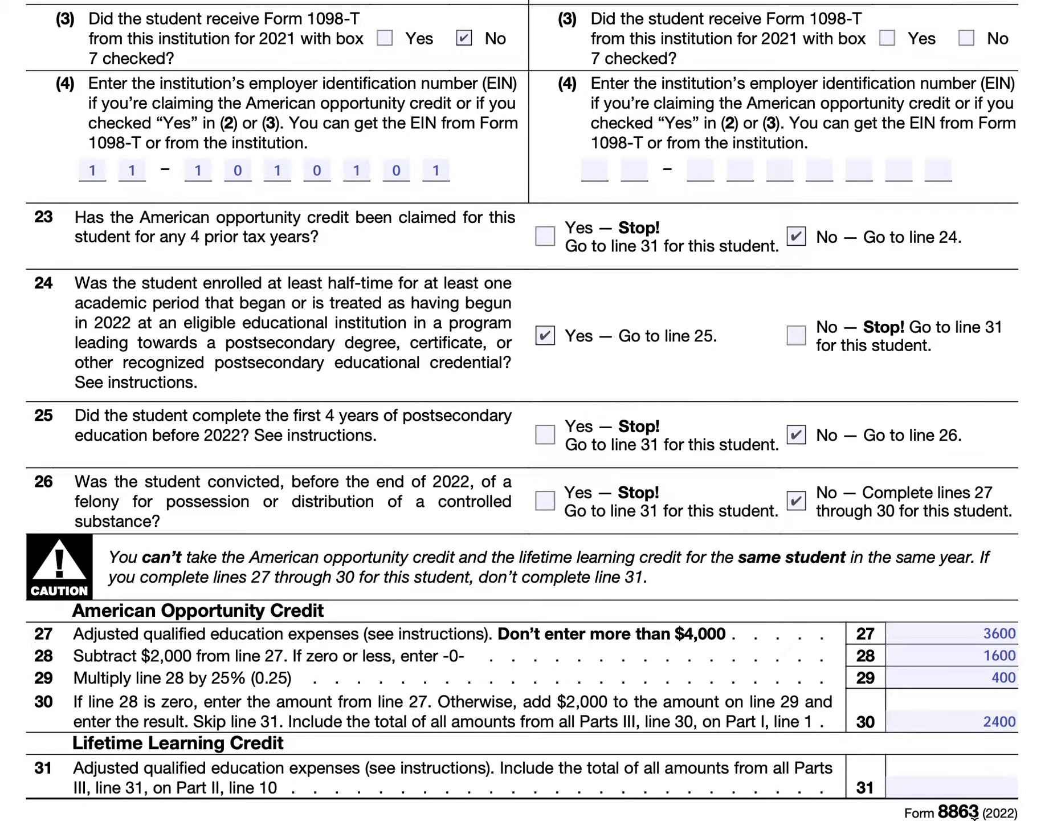
scroll(775, 596, up, 3)
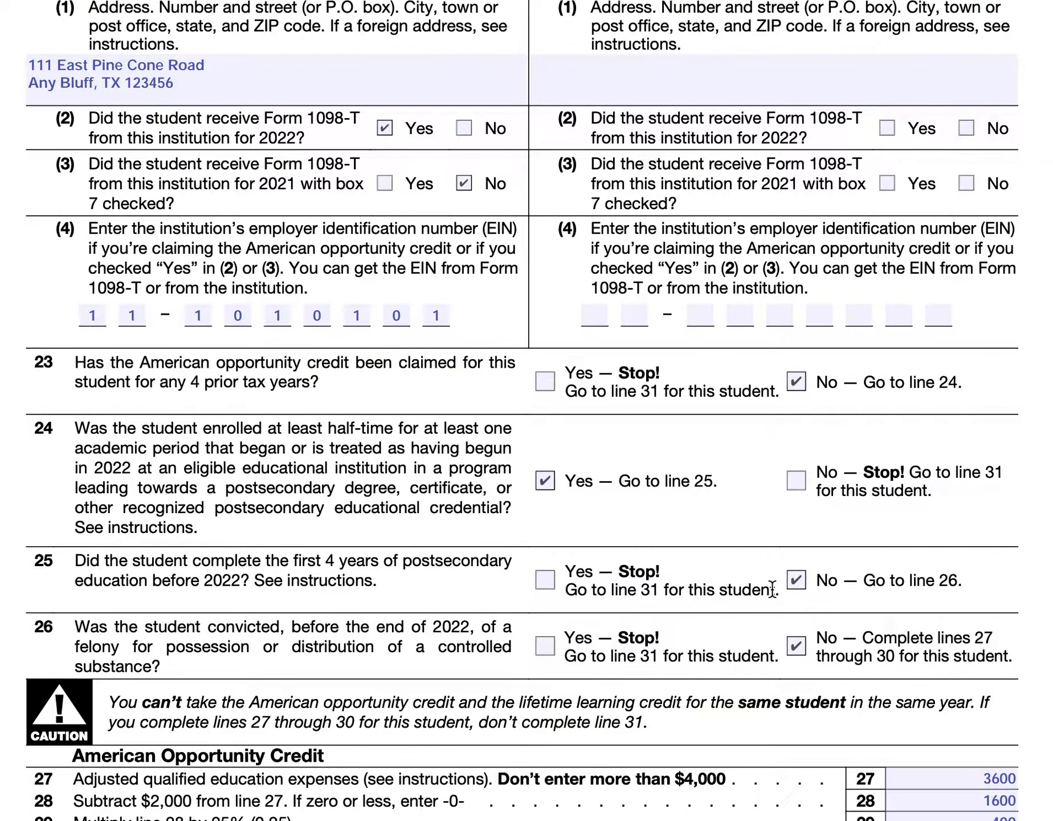
scroll(772, 589, down, 3)
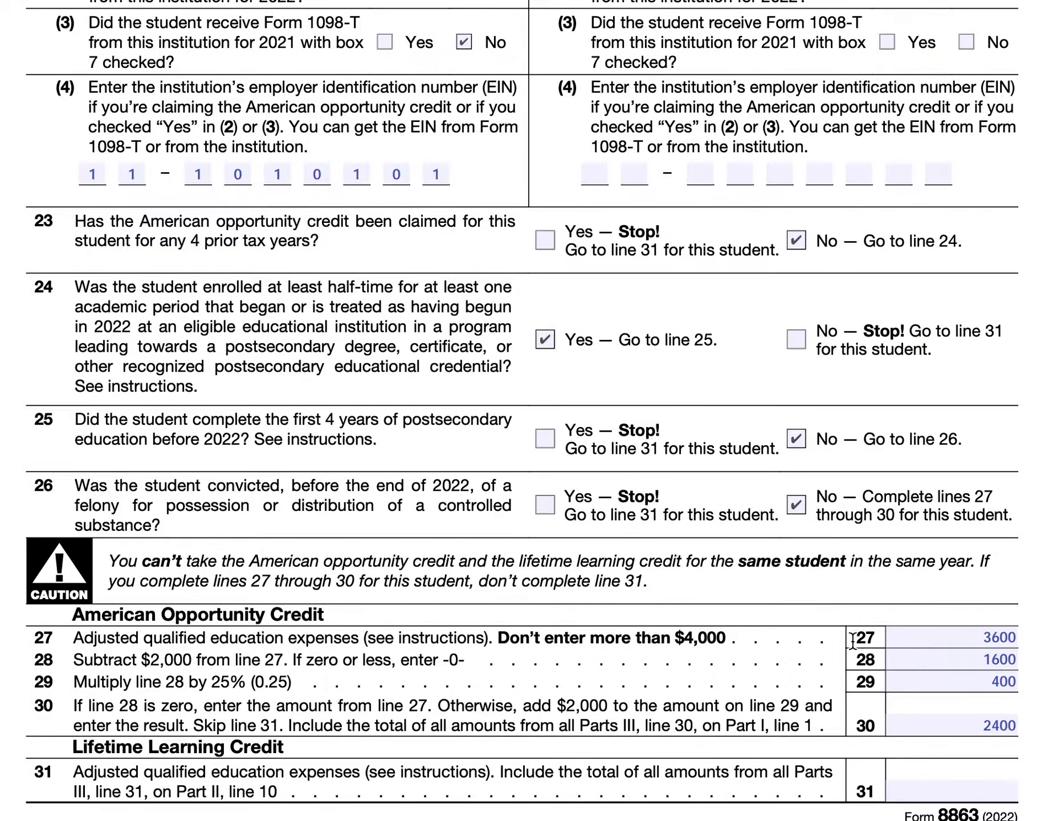
scroll(852, 638, up, 4)
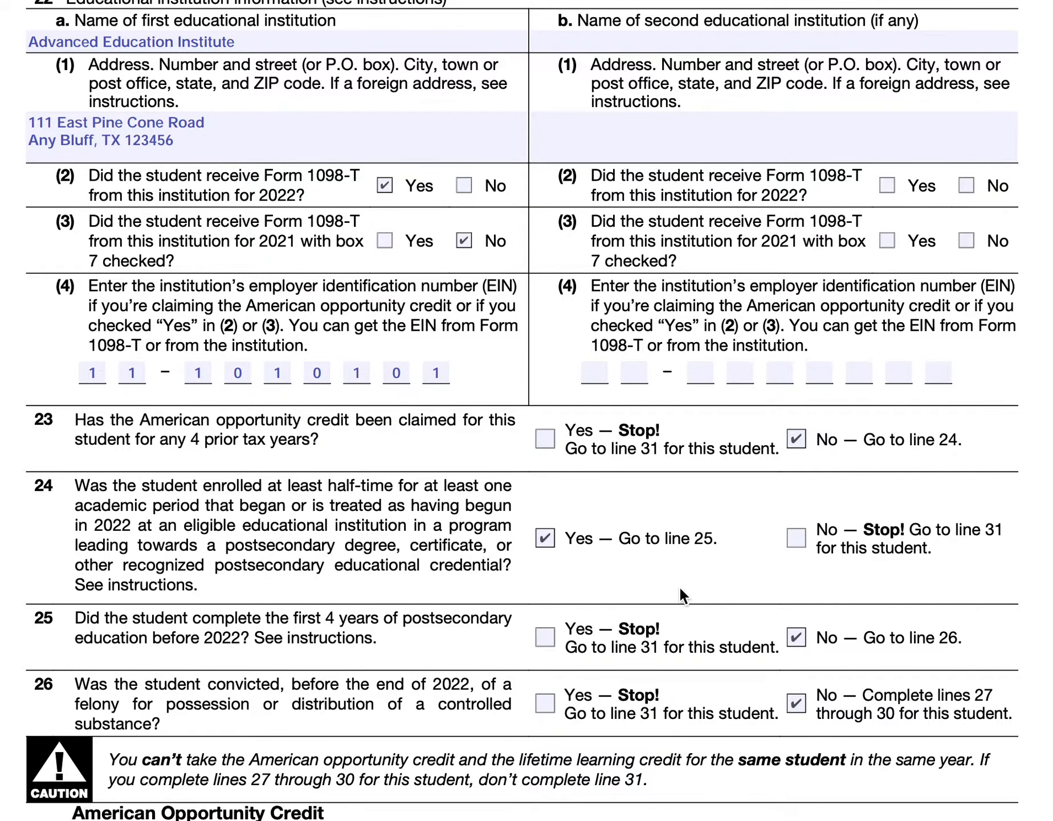
scroll(679, 585, down, 4)
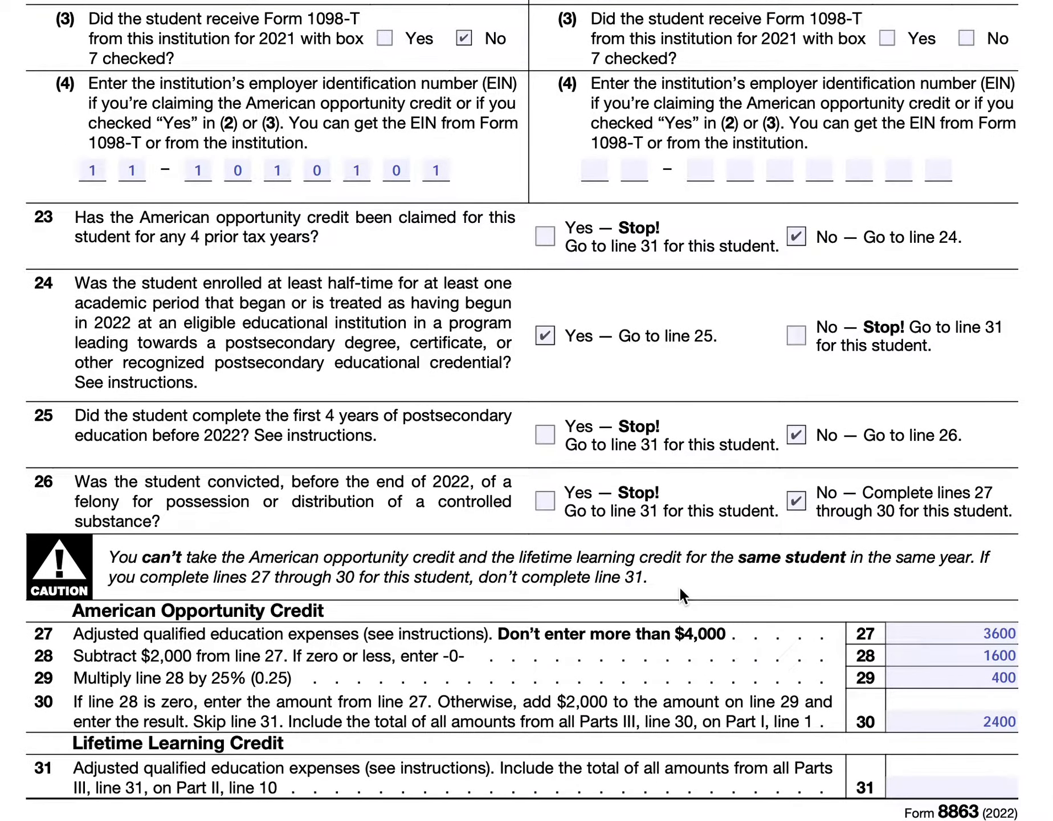
scroll(679, 586, up, 5)
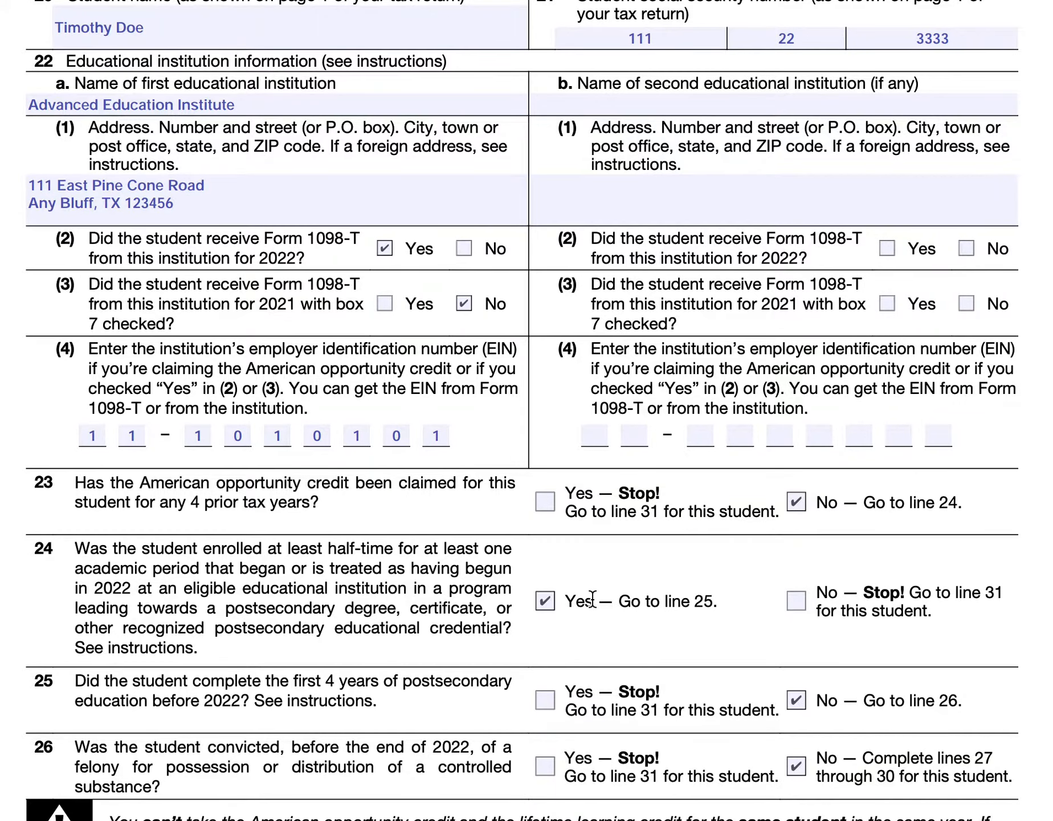
scroll(593, 599, down, 3)
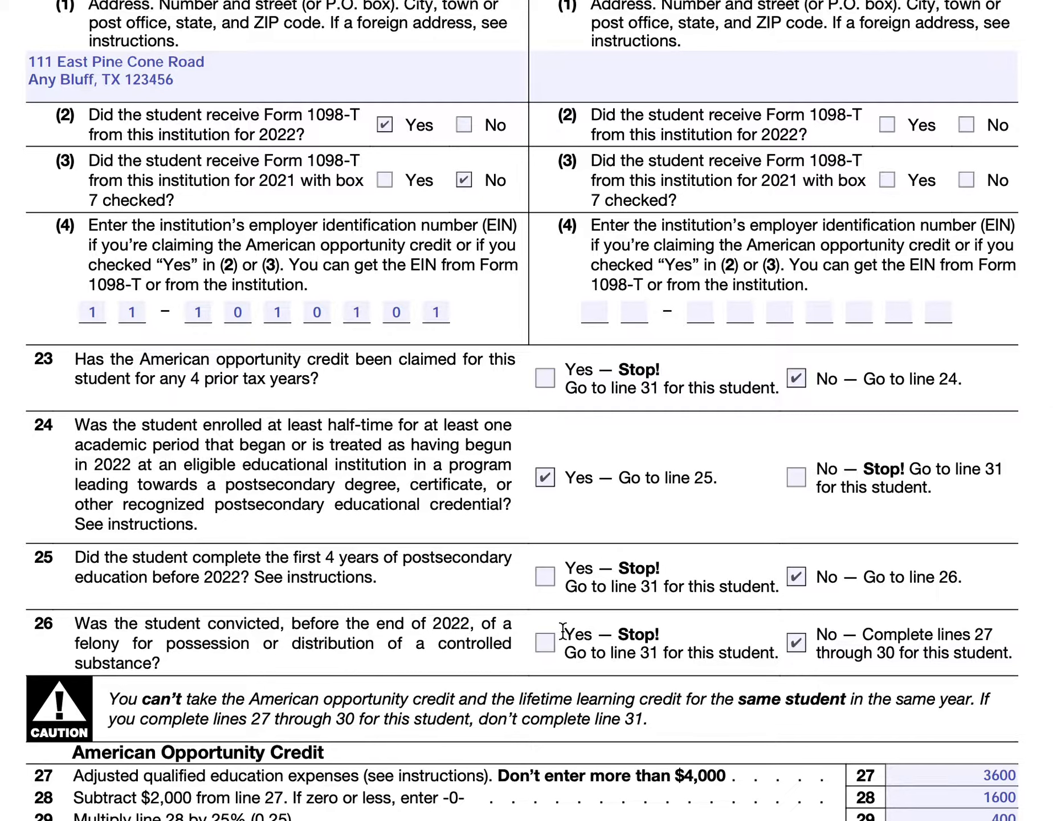
scroll(449, 596, down, 2)
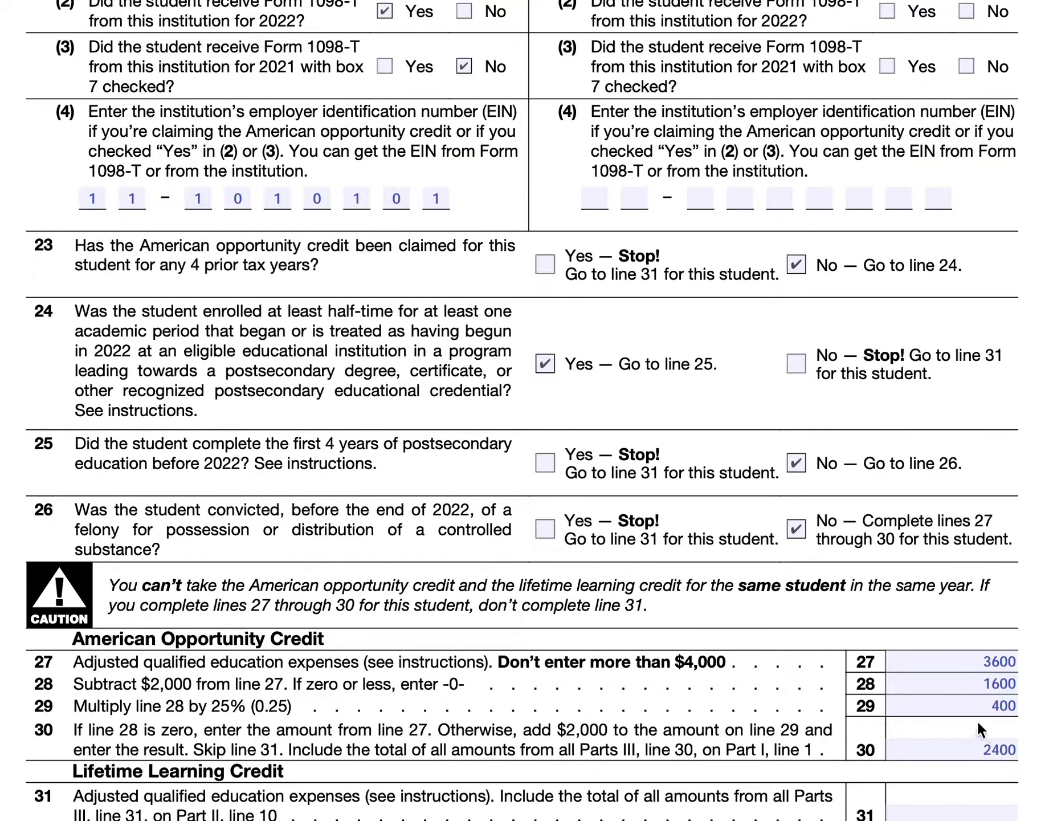
Set the line 4 amount in Part I to 10000.
scroll(977, 719, up, 15)
scroll(977, 719, up, 15)
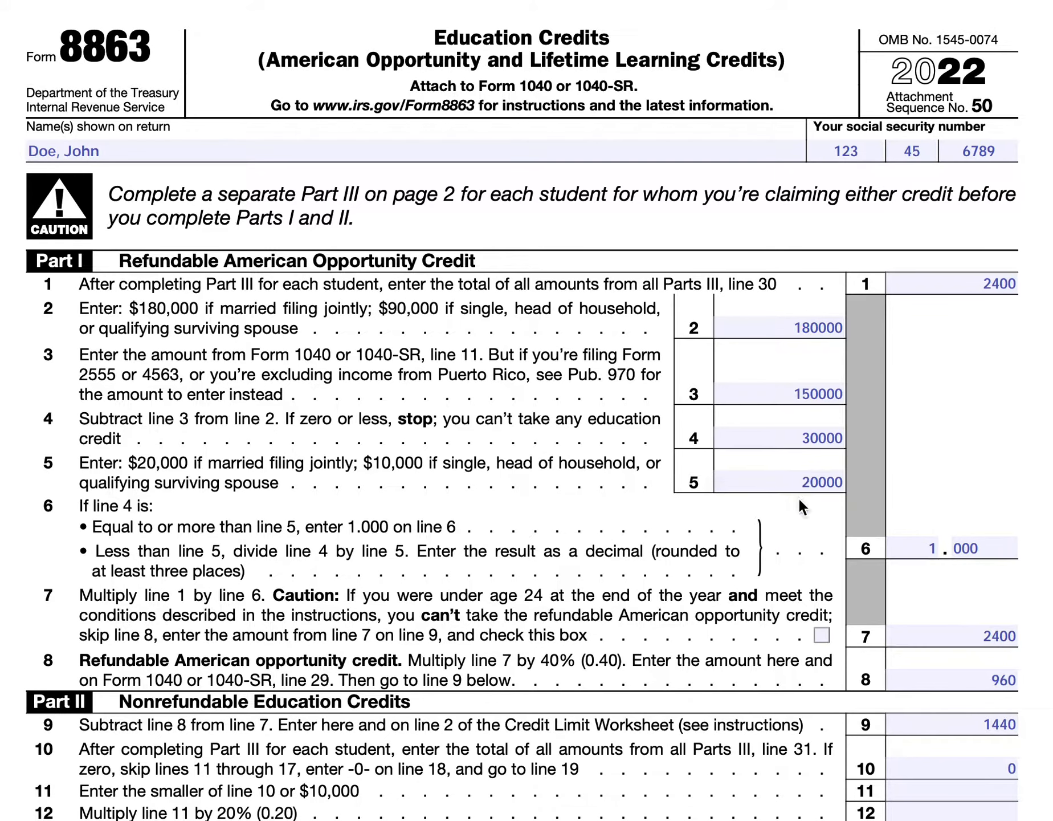
click(820, 438)
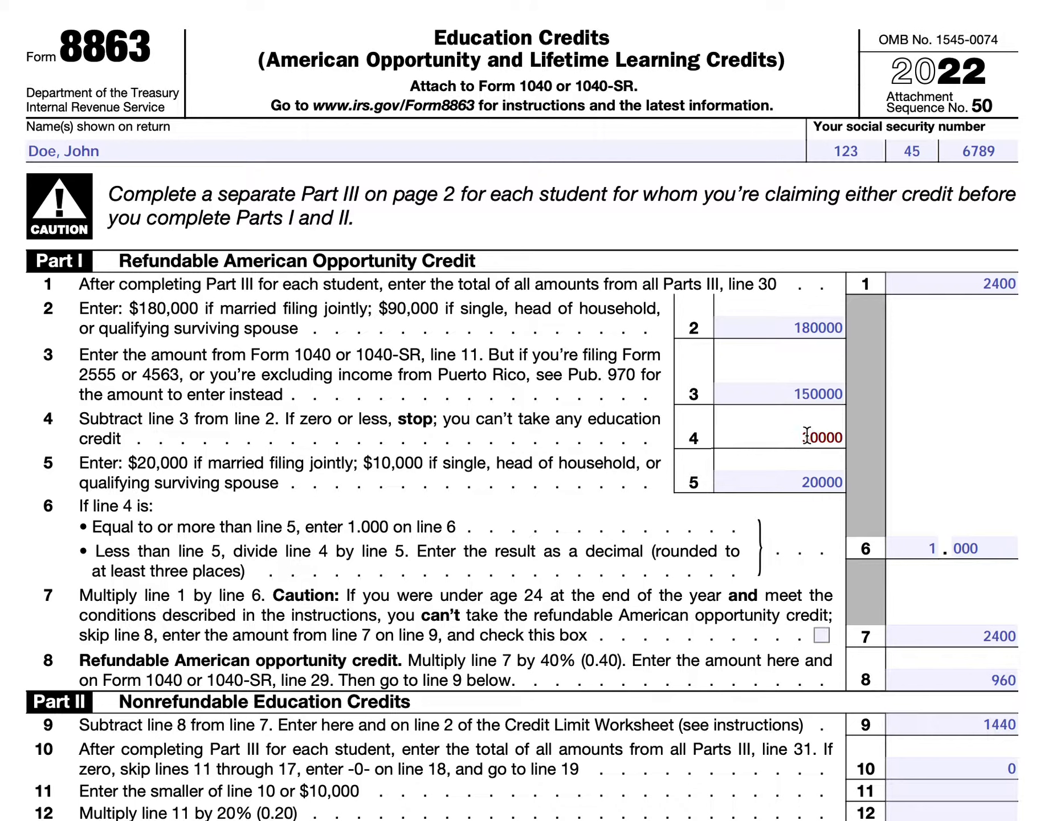
key(BackSpace)
key(BackSpace)
text(10)
Change the line 6 decimal in Part I to 0.00.
click(934, 544)
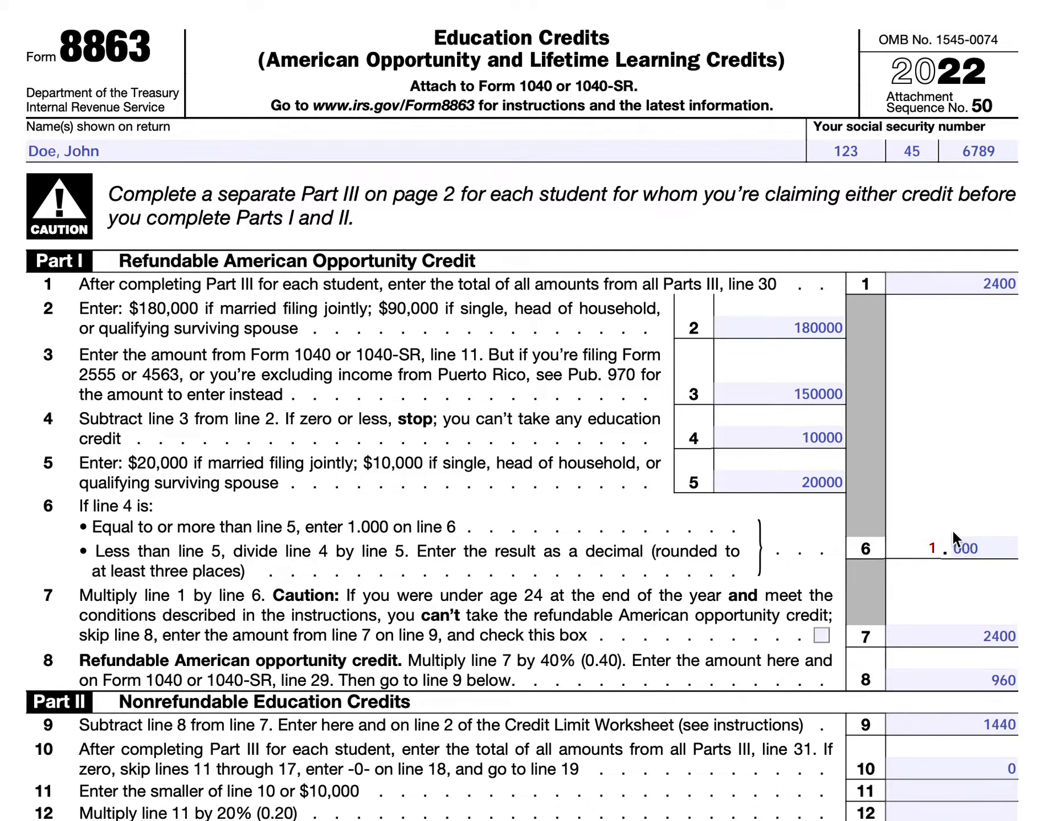
key(BackSpace)
click(958, 547)
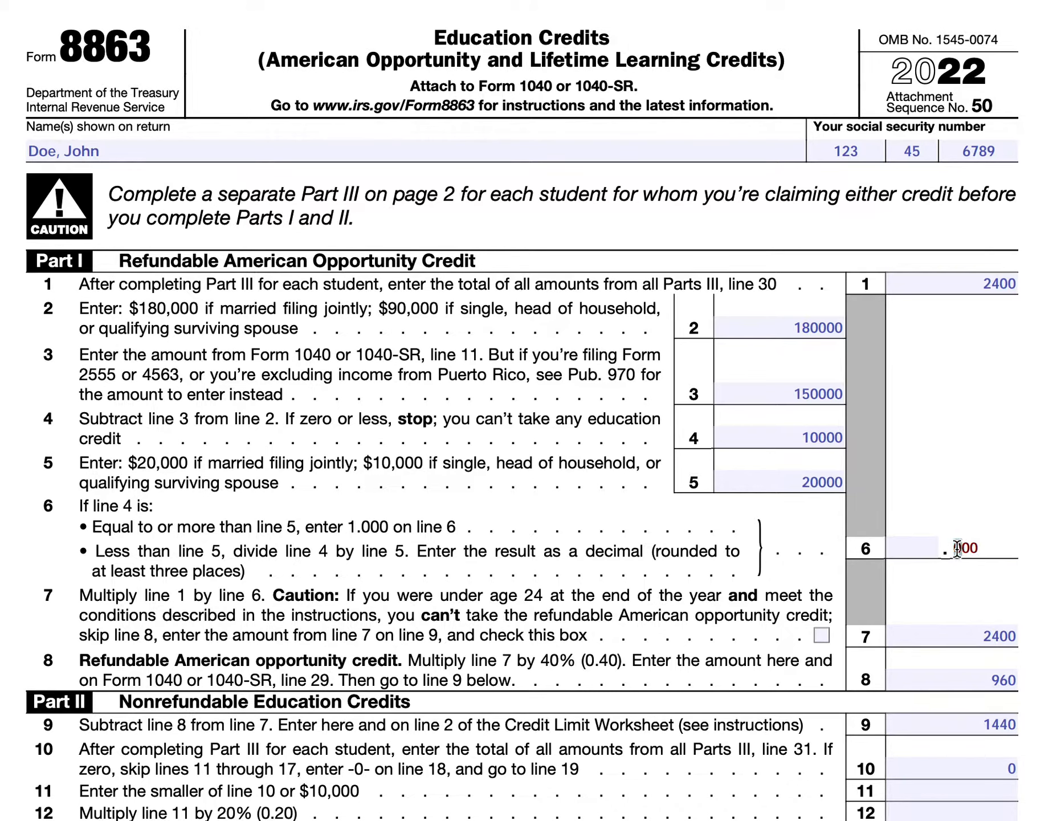
drag(958, 548, 950, 551)
text(5)
key(BackSpace)
click(931, 539)
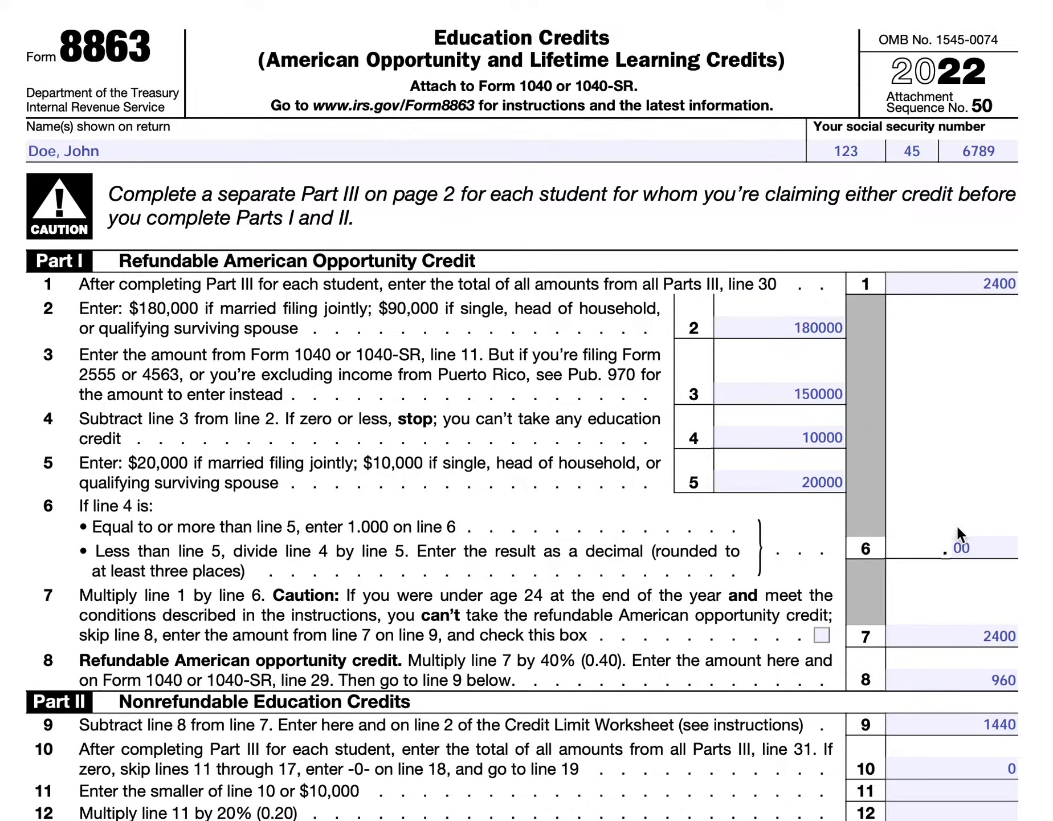
text(0)
Set the line 4 amount in Part I back to 30000.
click(811, 437)
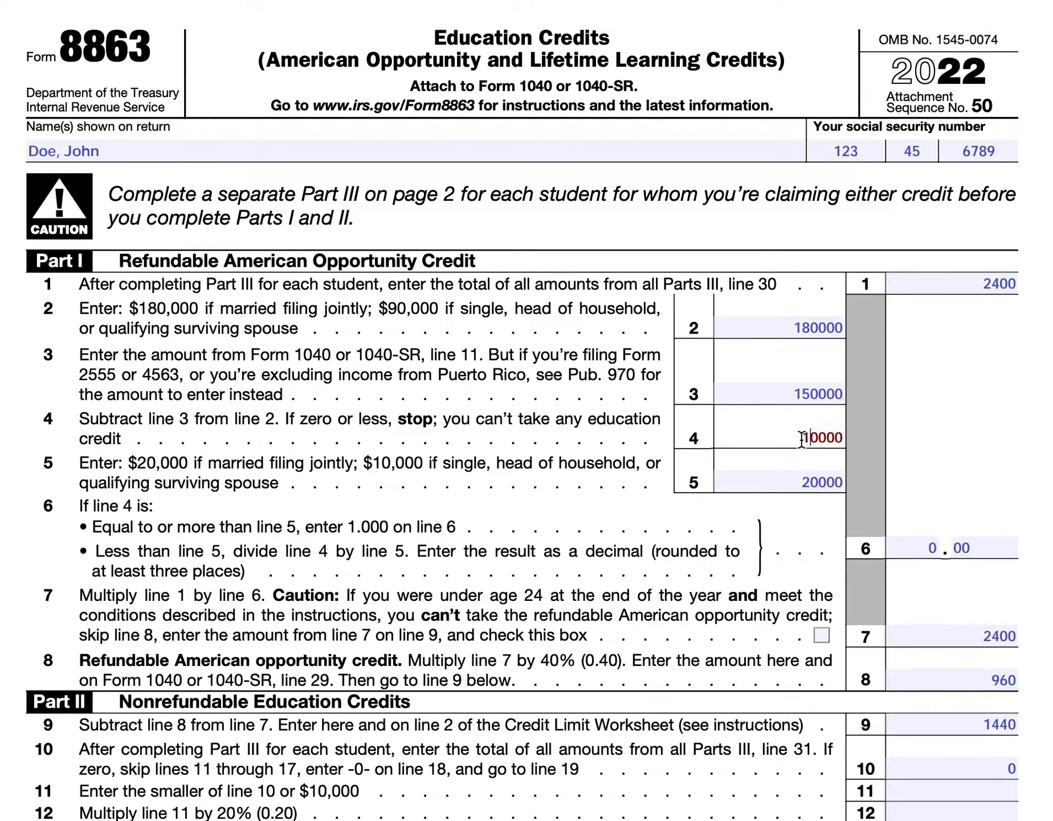
key(BackSpace)
text(3)
Restore the line 6 decimal in Part I to 1.000.
click(932, 547)
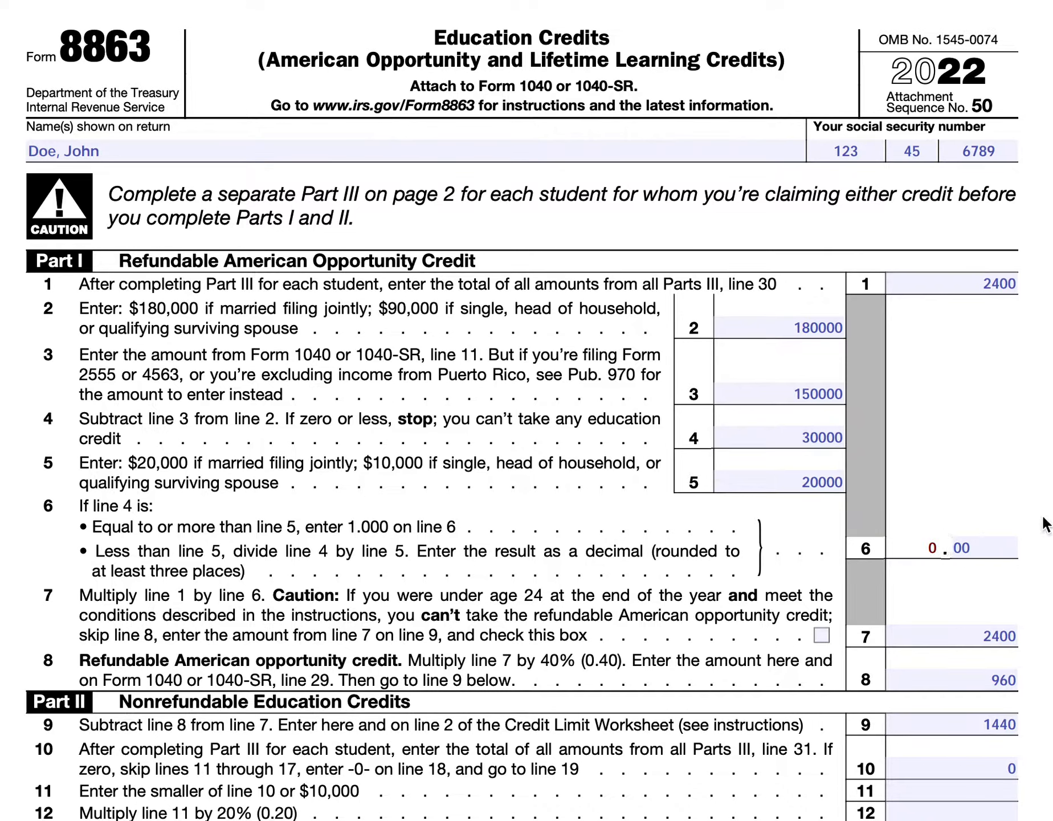
key(BackSpace)
text(1)
click(1003, 551)
text(0)
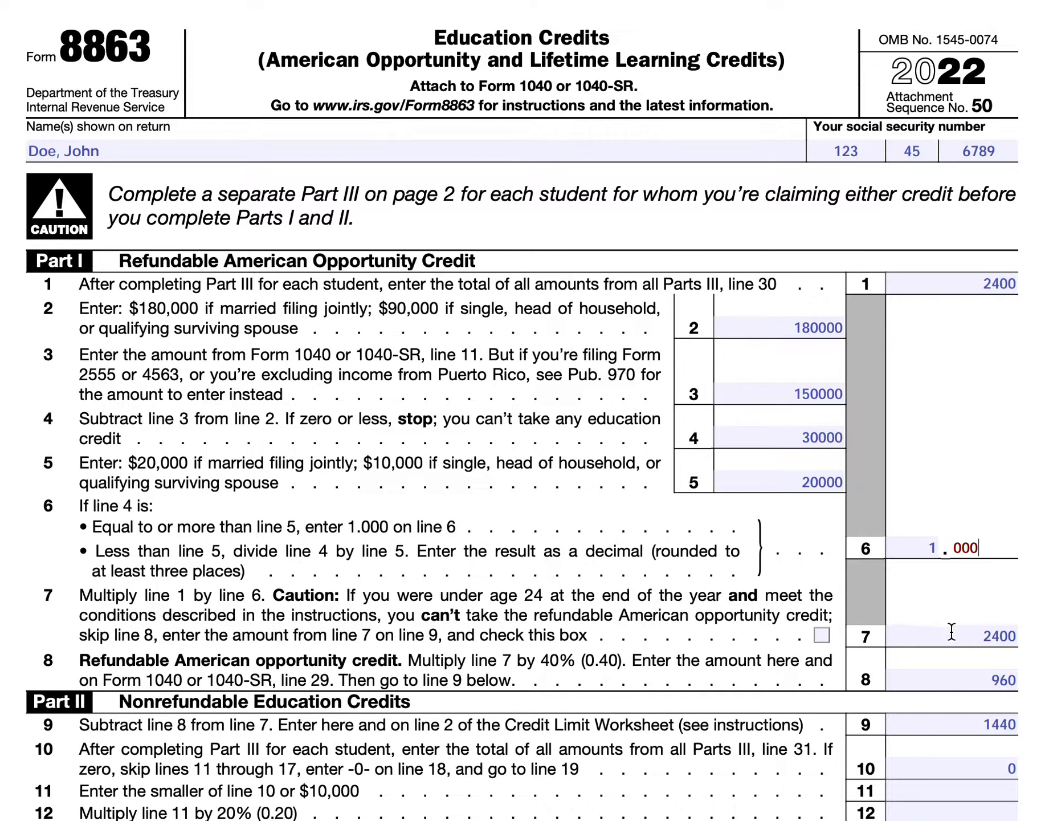
Examine the line 7 and line 8 credit amounts and the nonrefundable education credits in Part II, lines 9 through 19.
click(984, 634)
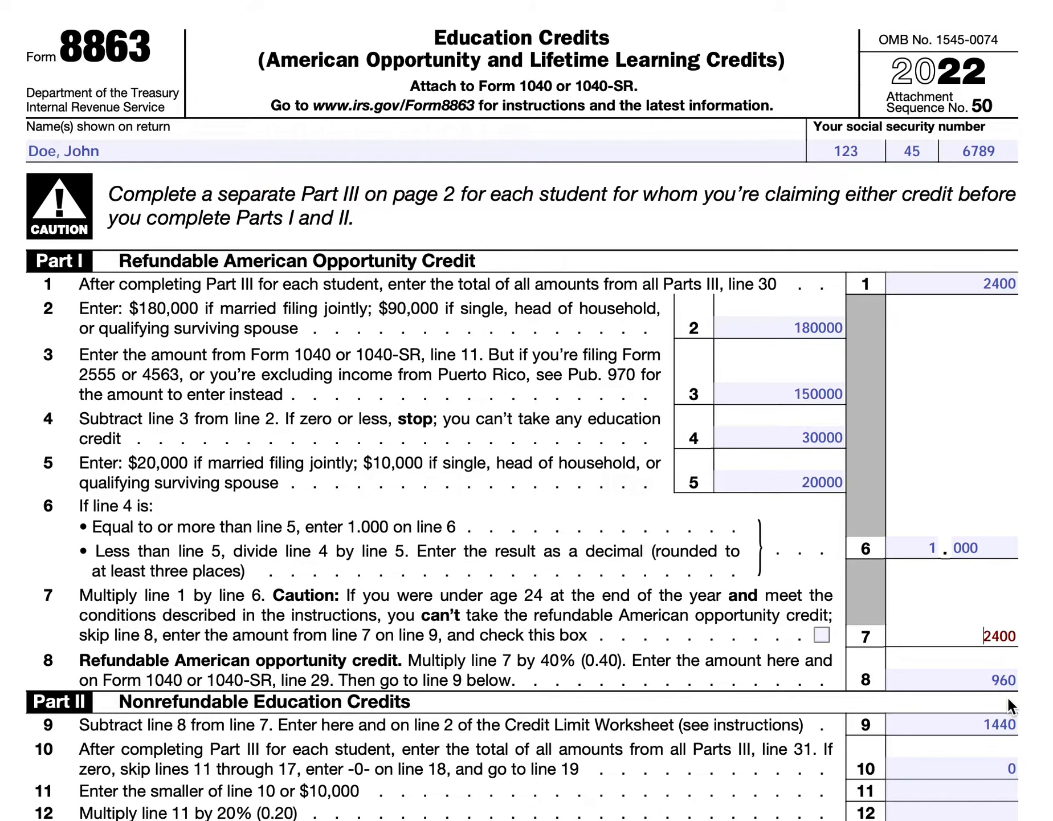
scroll(808, 670, down, 2)
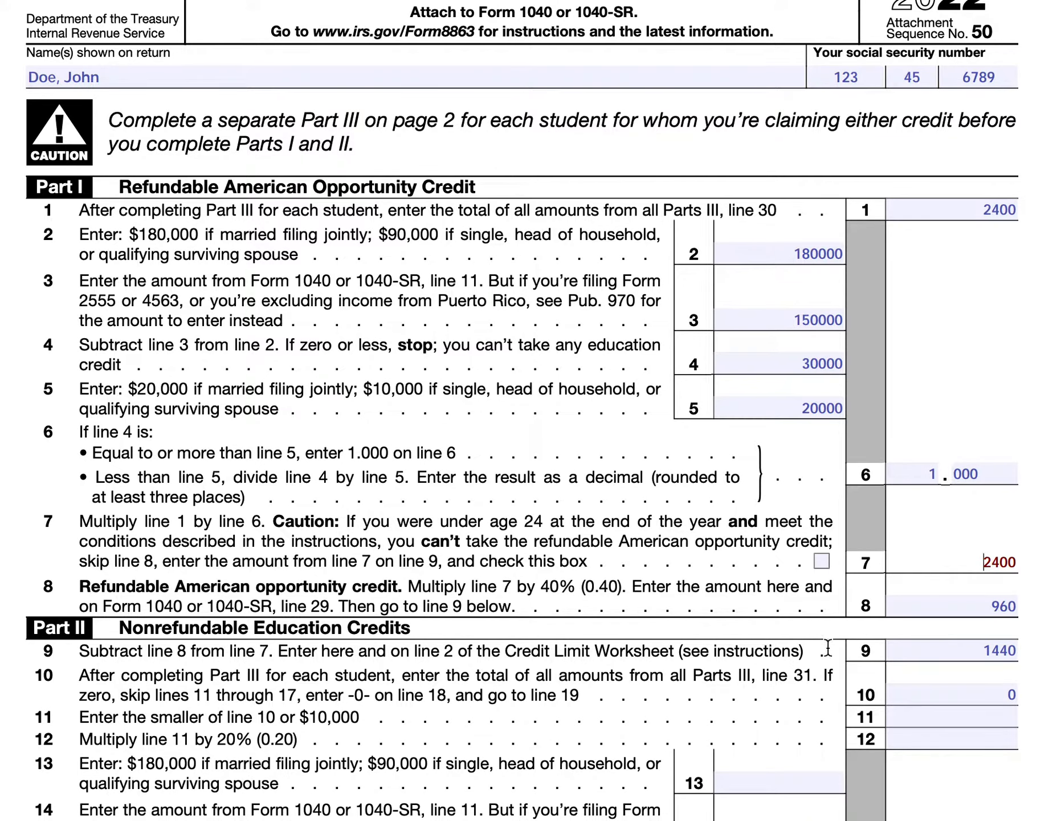
scroll(806, 649, down, 3)
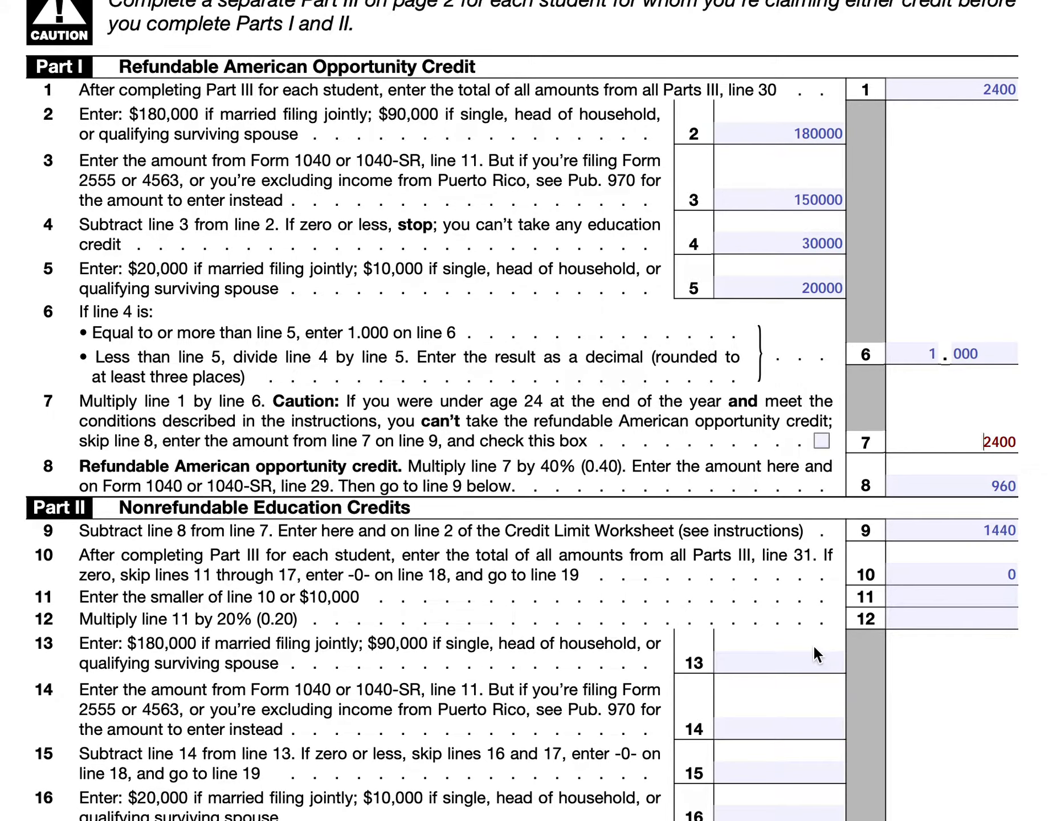
scroll(814, 647, down, 1)
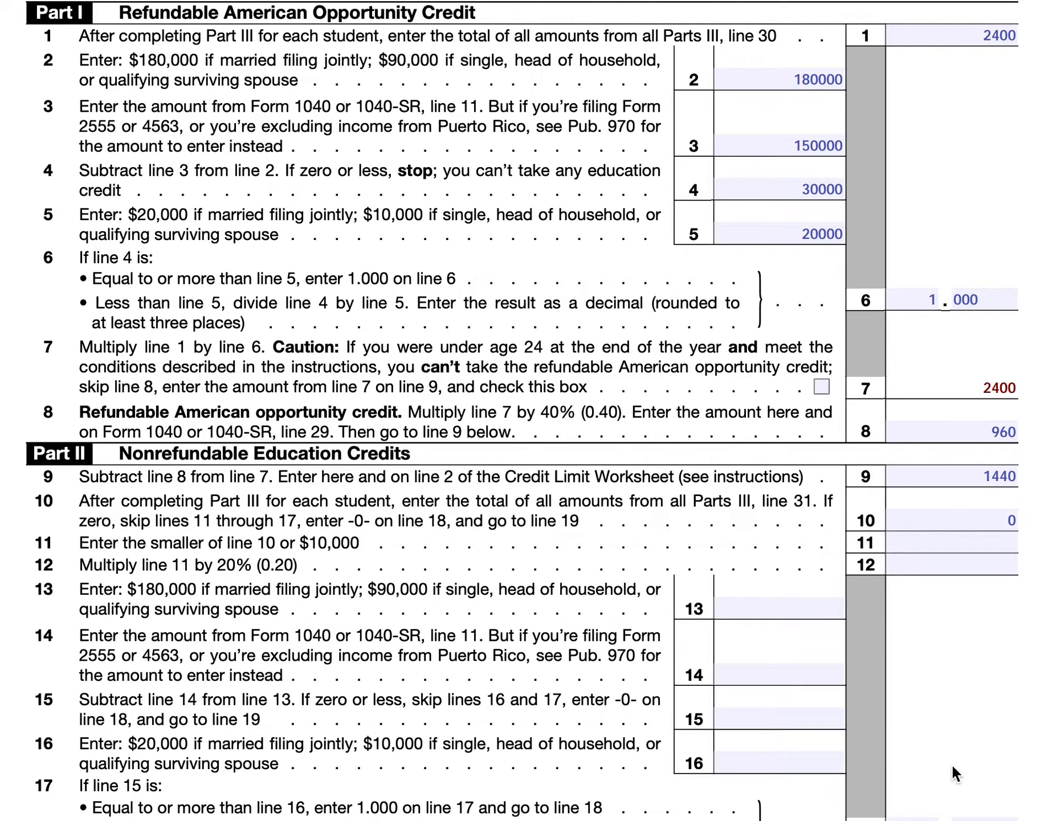
scroll(959, 764, down, 3)
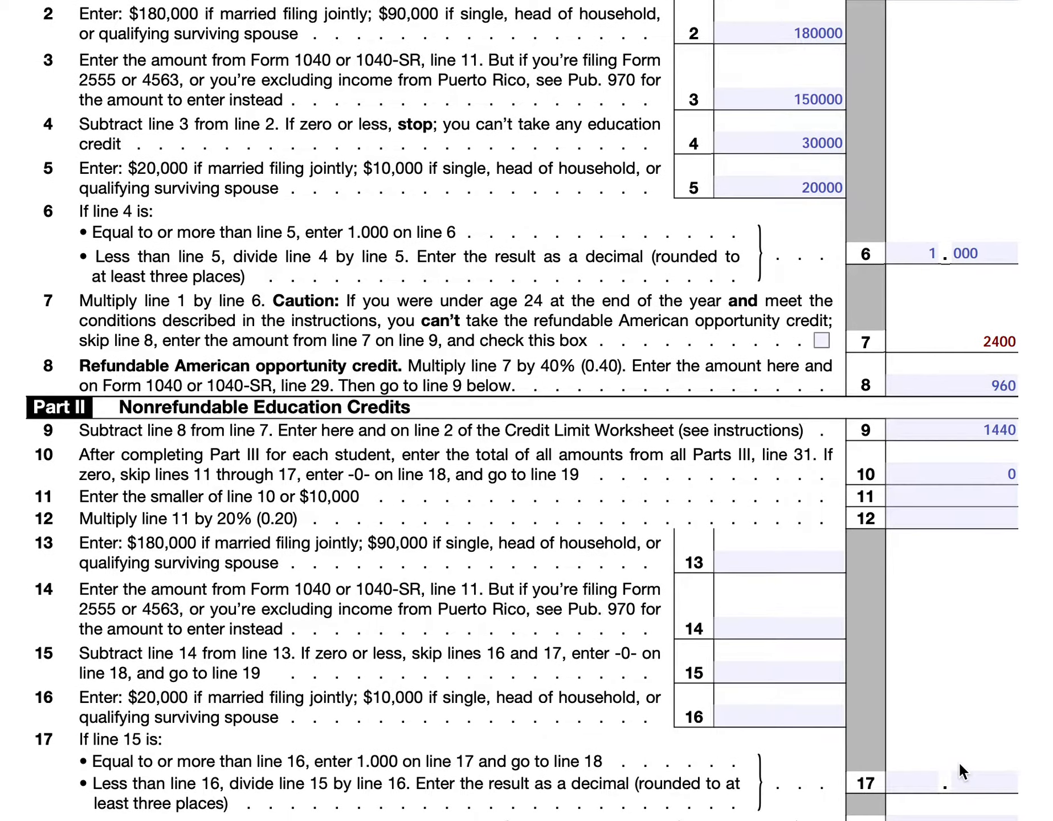
scroll(958, 760, down, 1)
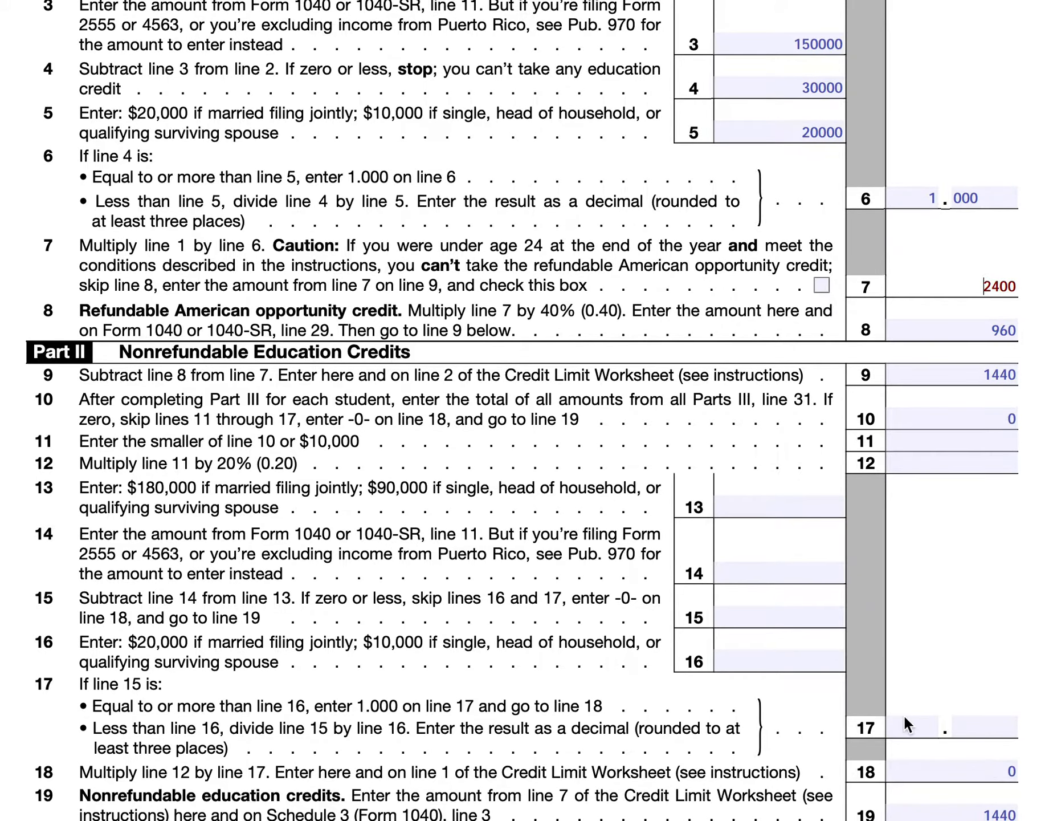
Enter 10000 as the adjusted qualified education expenses for the Lifetime Learning Credit on line 31 of Part III.
scroll(903, 714, down, 20)
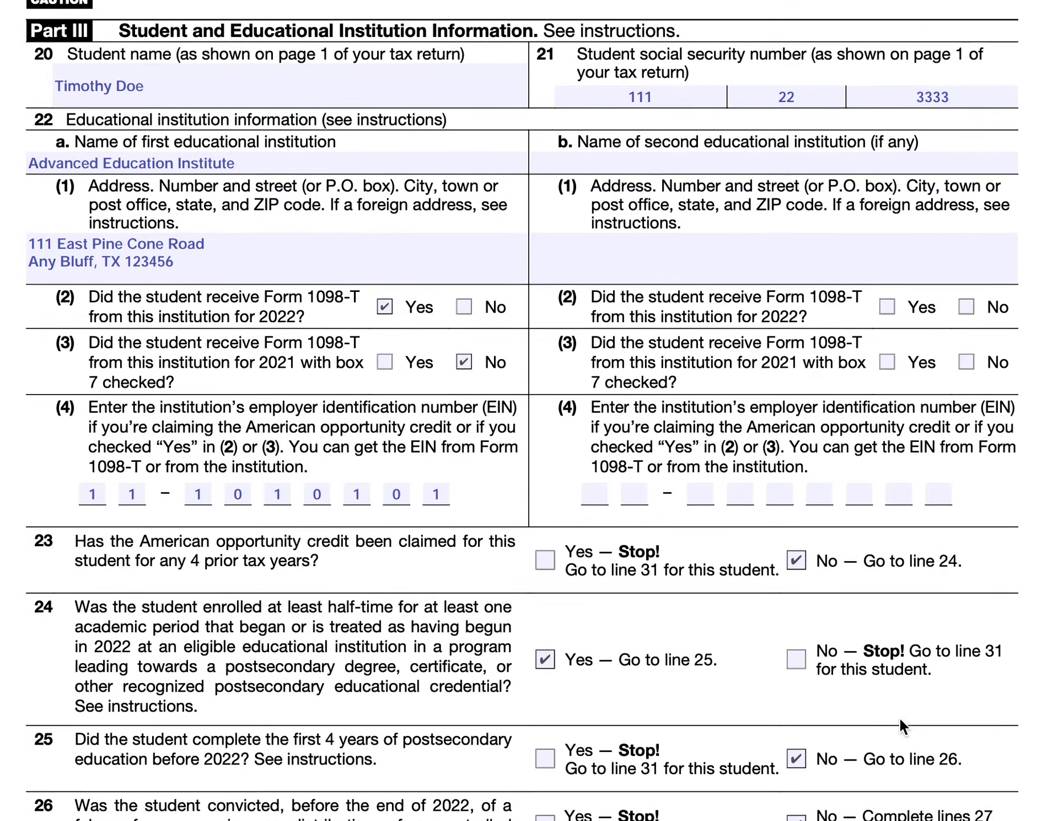
scroll(899, 716, down, 3)
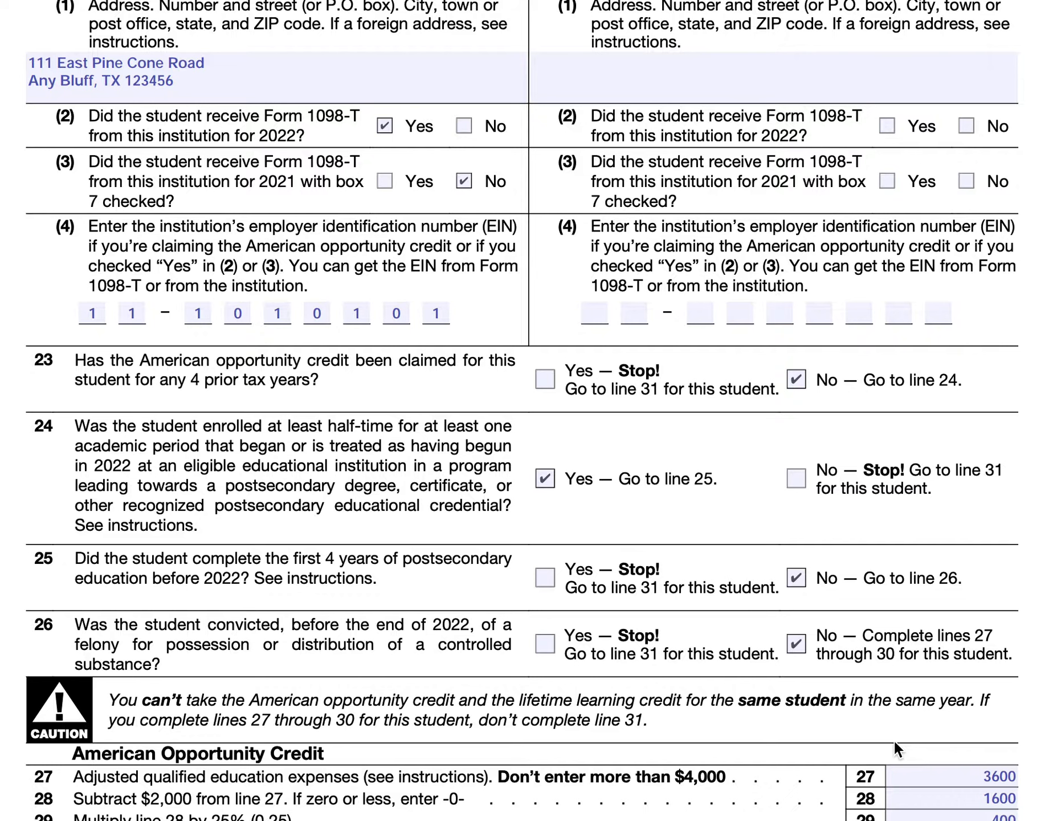
scroll(908, 756, down, 5)
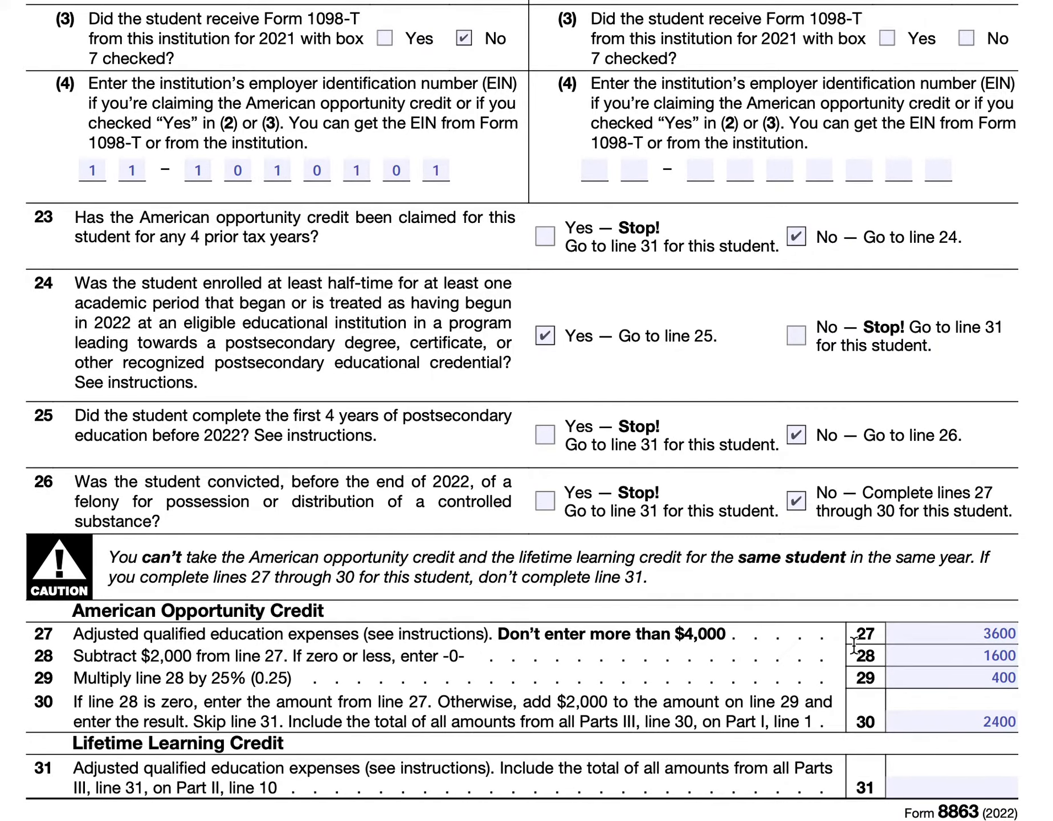
scroll(854, 645, up, 9)
scroll(853, 645, down, 8)
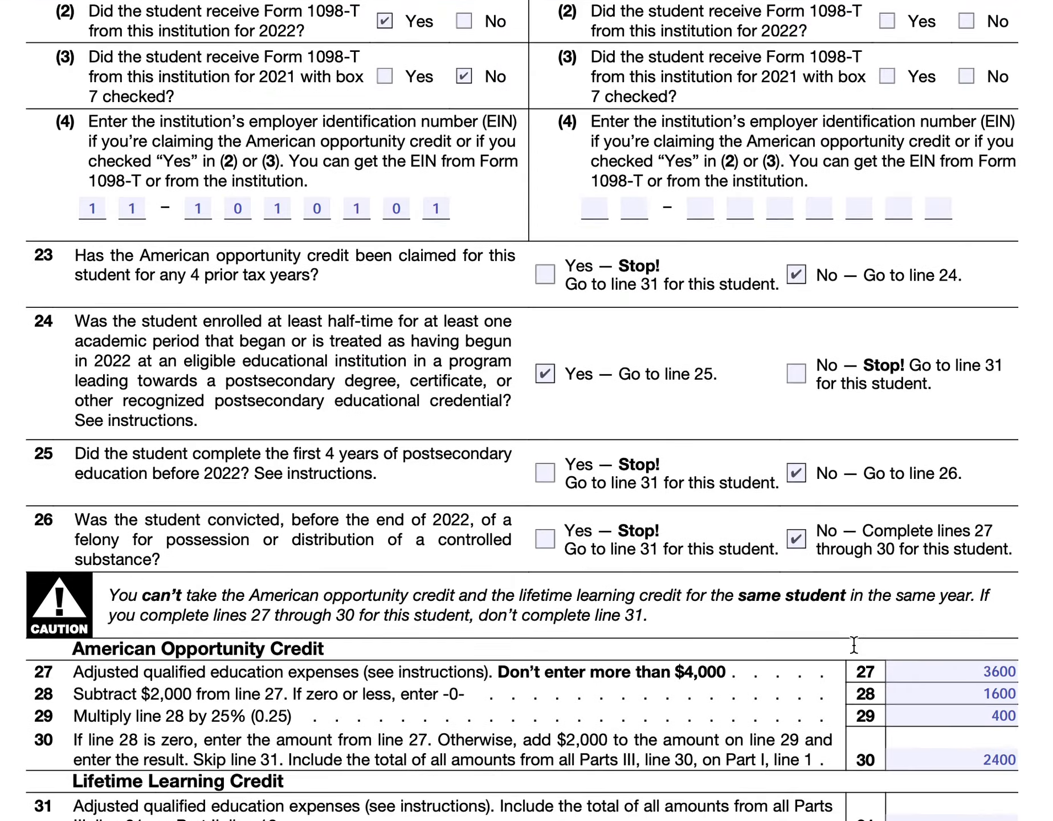
scroll(854, 645, down, 1)
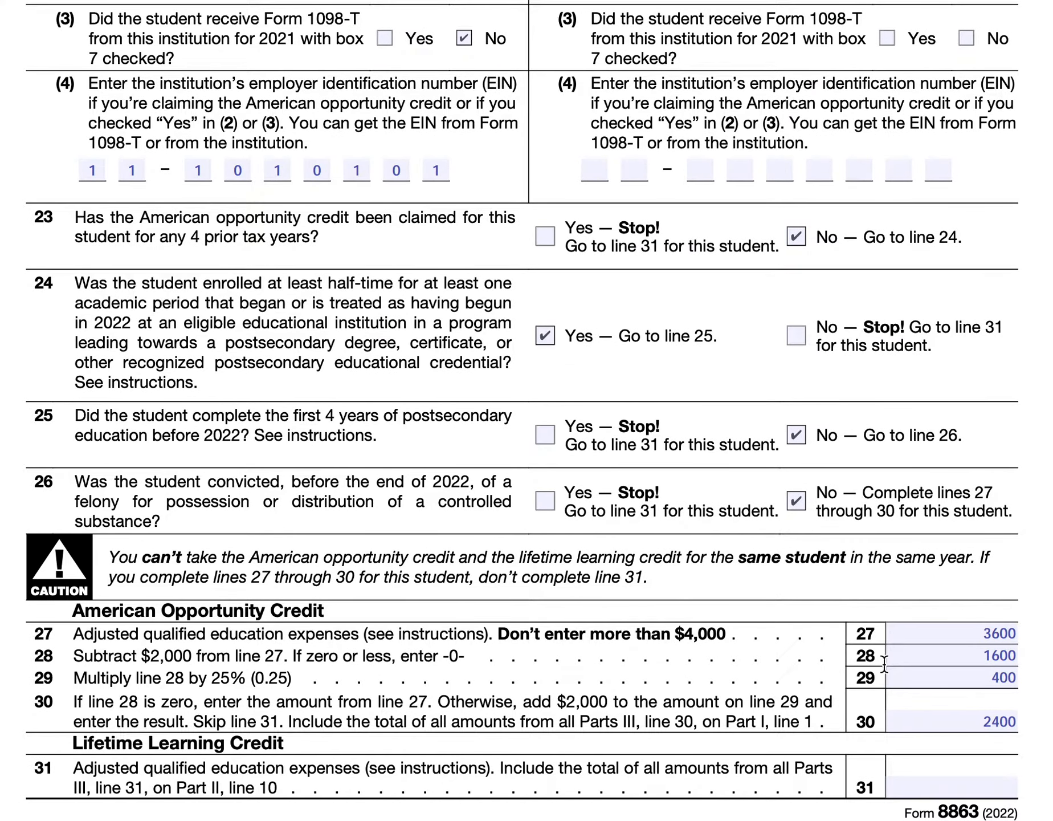
click(956, 787)
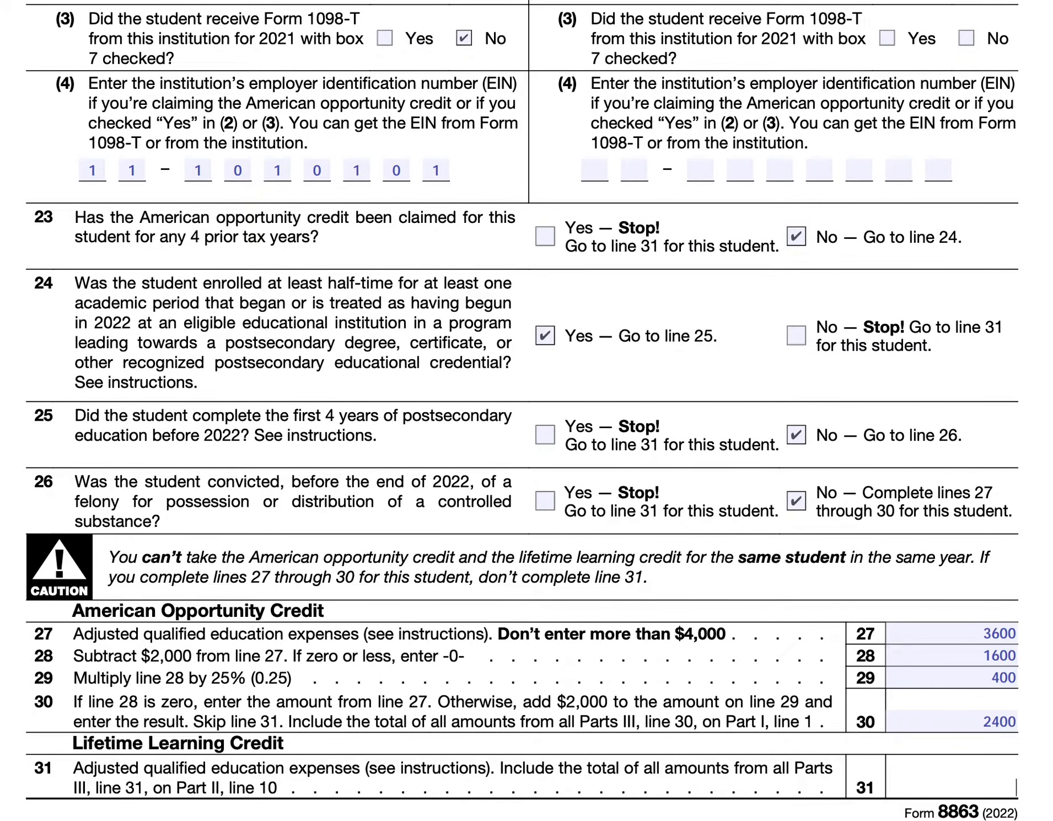
text(10000)
In Part II, set line 9 to 0 and line 10 to 10000.
scroll(517, 785, up, 10)
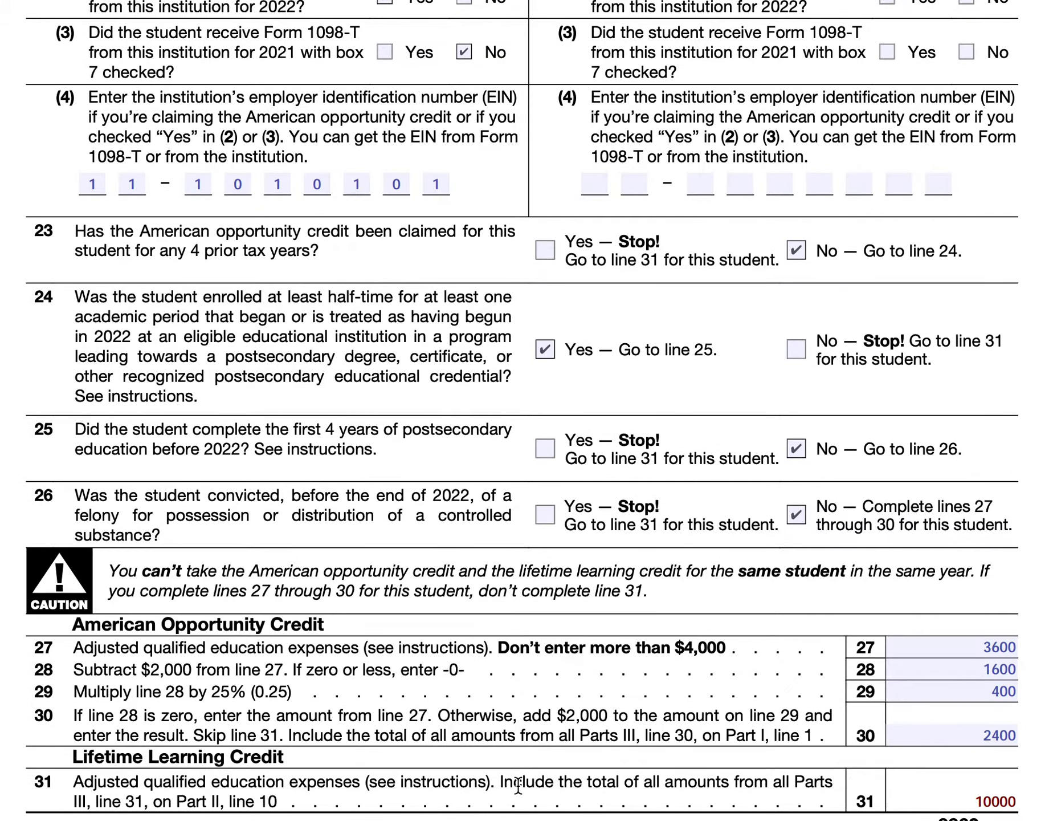
scroll(517, 786, up, 20)
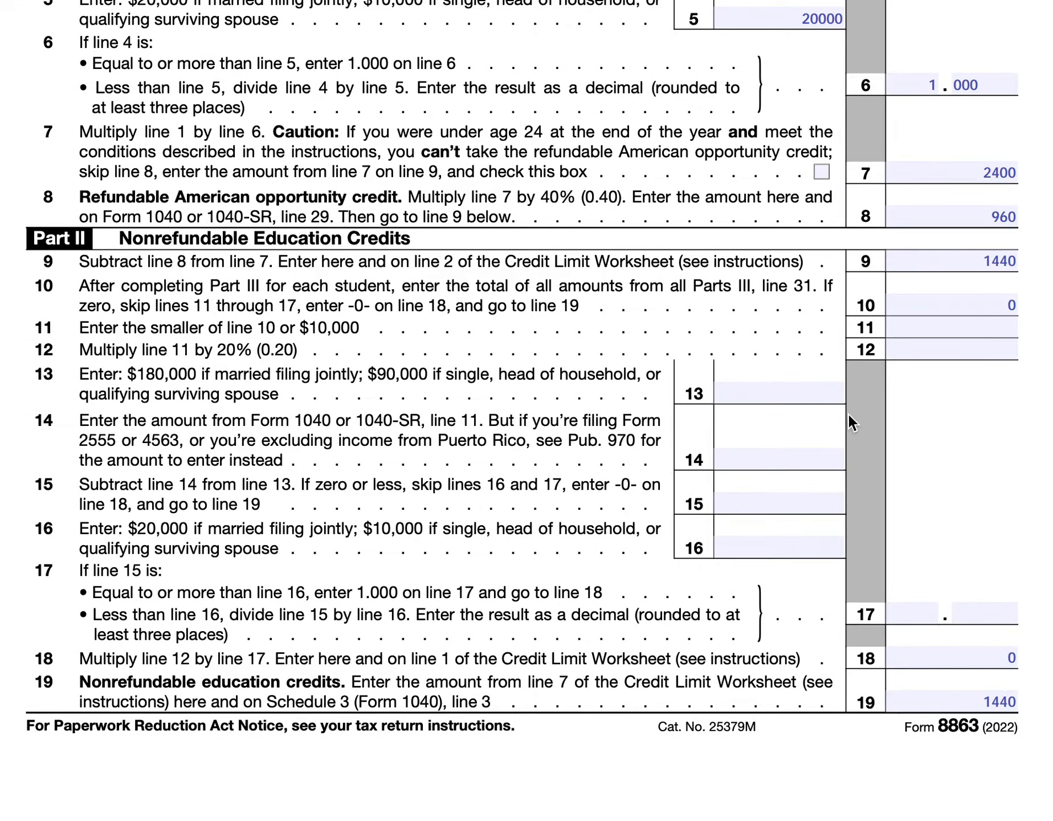
double_click(995, 262)
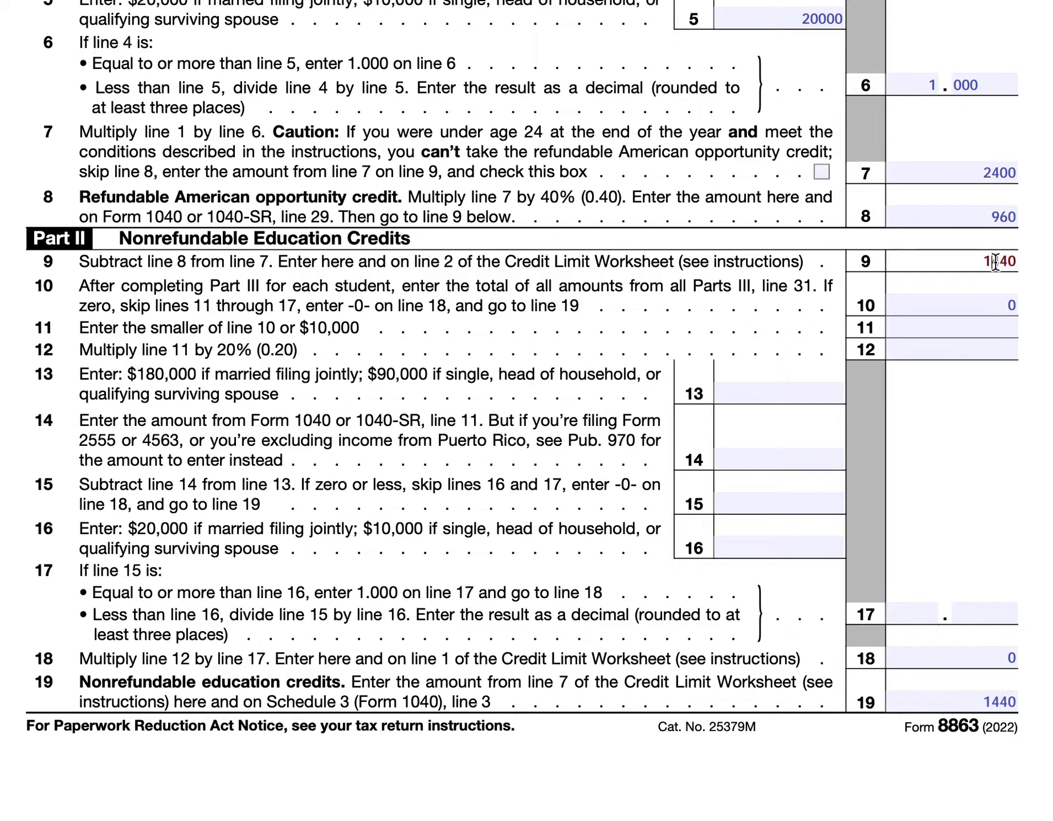
text(0)
double_click(1007, 301)
text(1000)
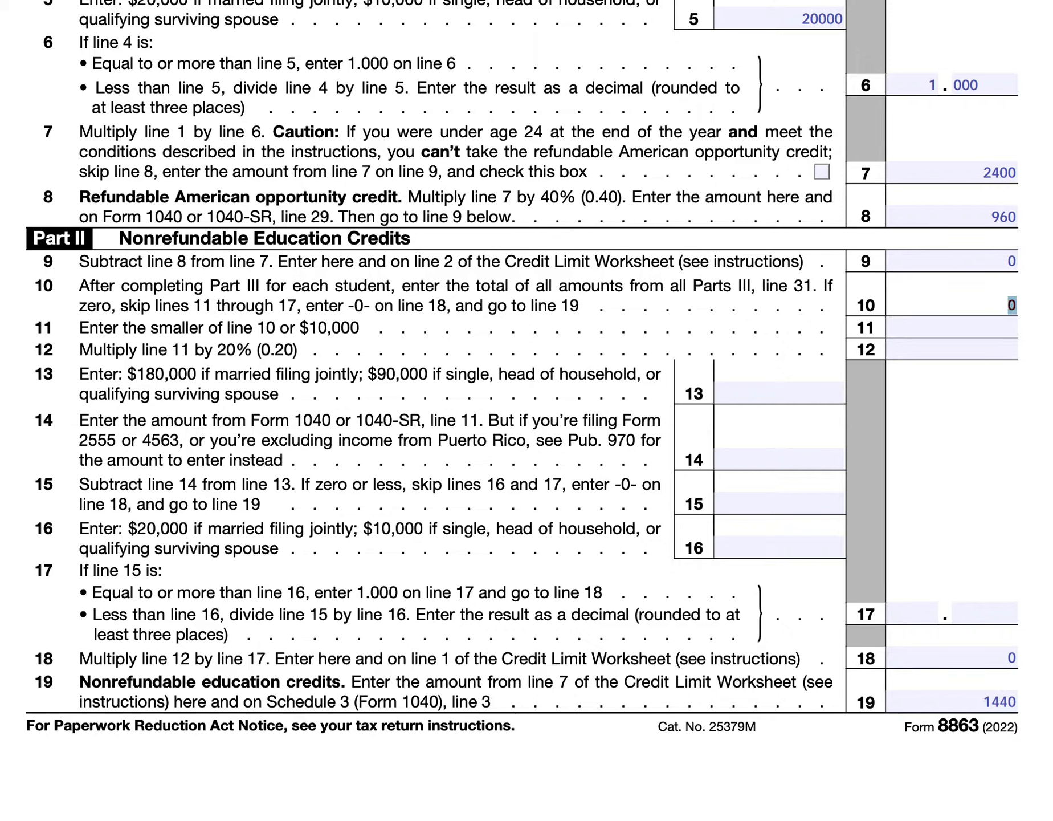
text(0)
Enter 10000 on line 11 and 2000 on line 12 of Part II.
click(935, 337)
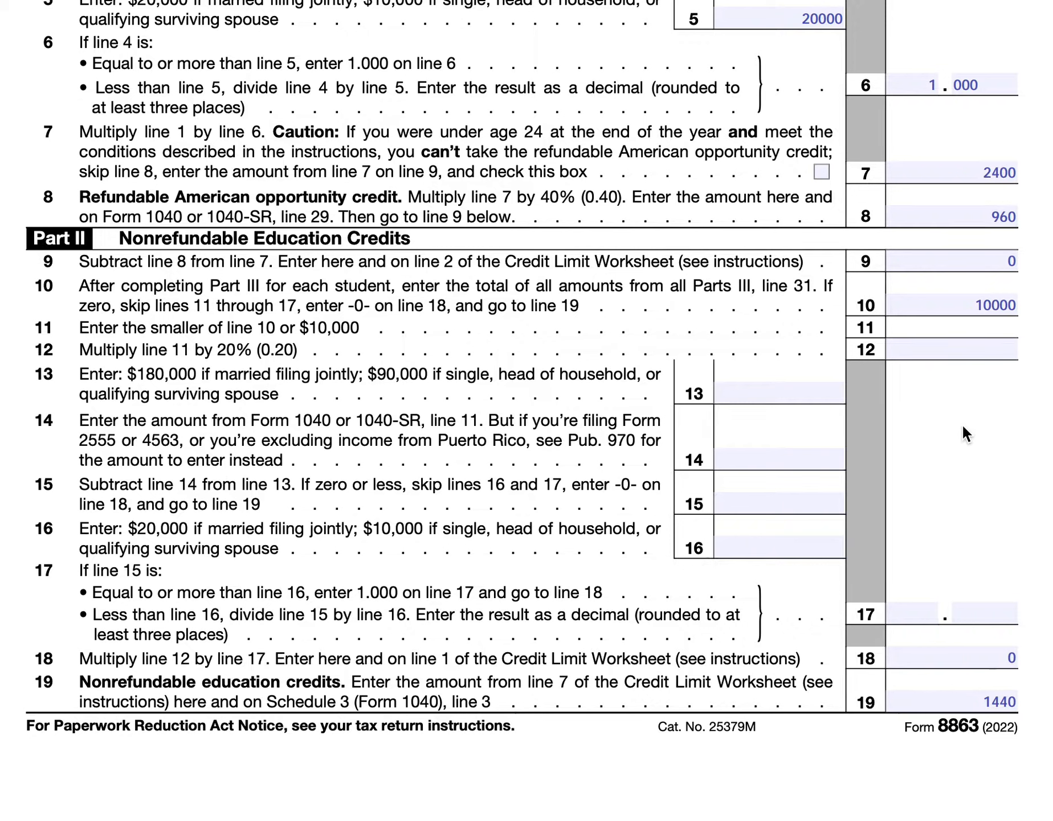
text(10000)
click(998, 350)
text(2000)
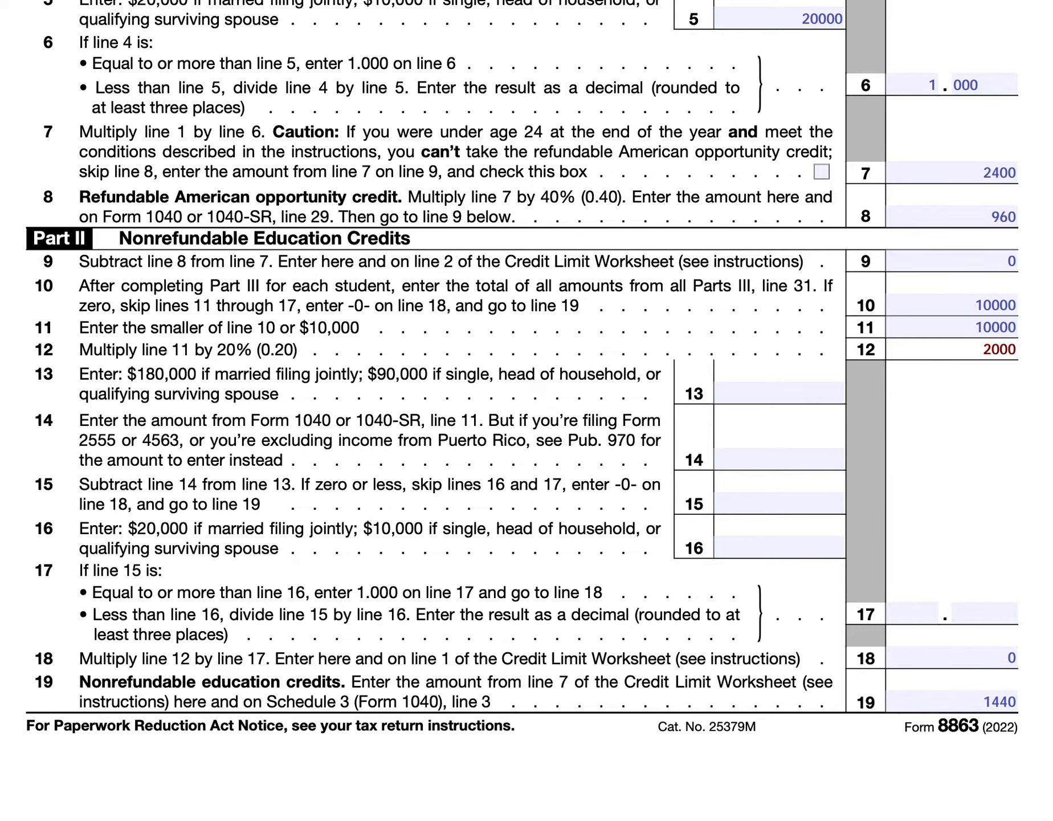
Enter 180000 as the married filing jointly limit on line 13 and 150000 as the Form 1040 income on line 14.
click(806, 397)
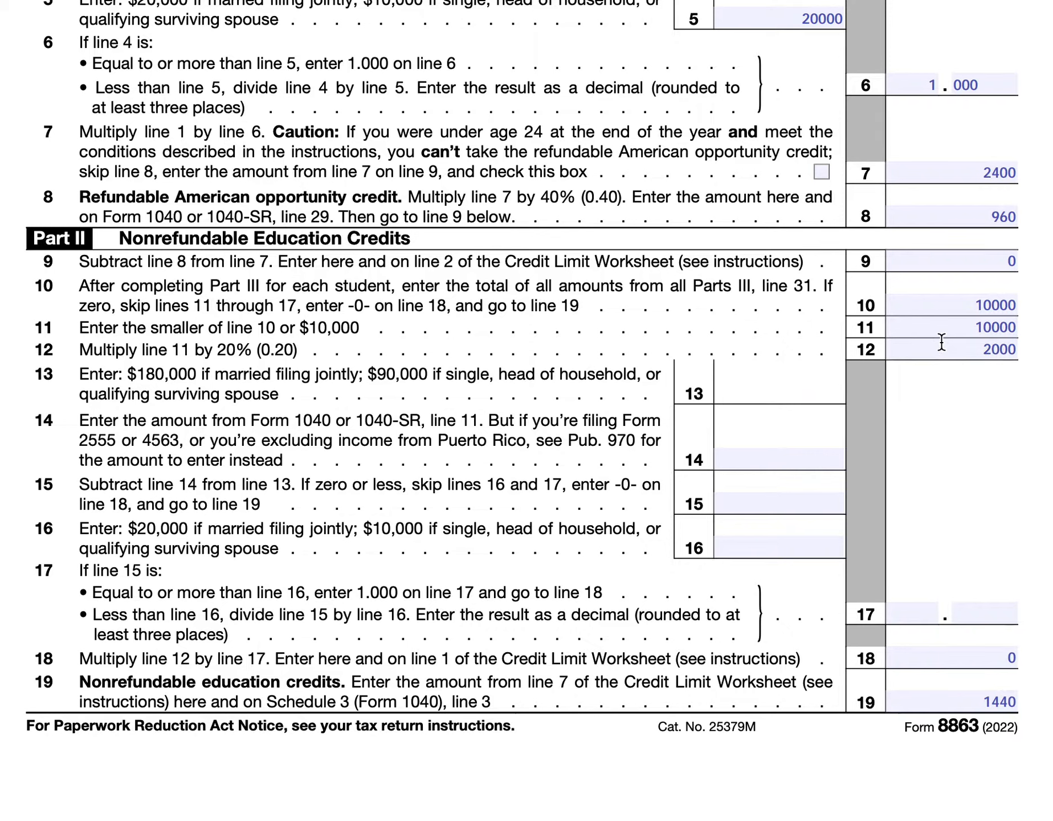
text(150000)
click(806, 393)
key(BackSpace)
text(8)
click(815, 456)
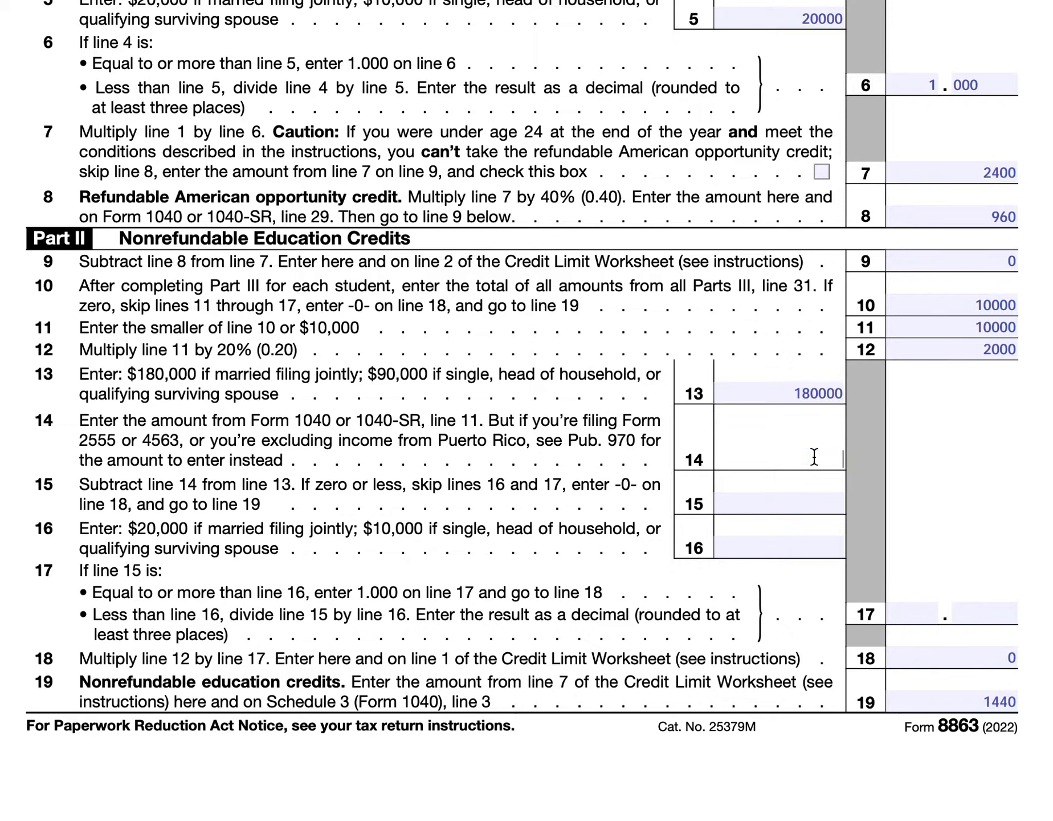
text(150000)
Enter the difference of 30000 on line 15 and the married filing jointly amount of 20000 on line 16.
click(809, 500)
text(30000)
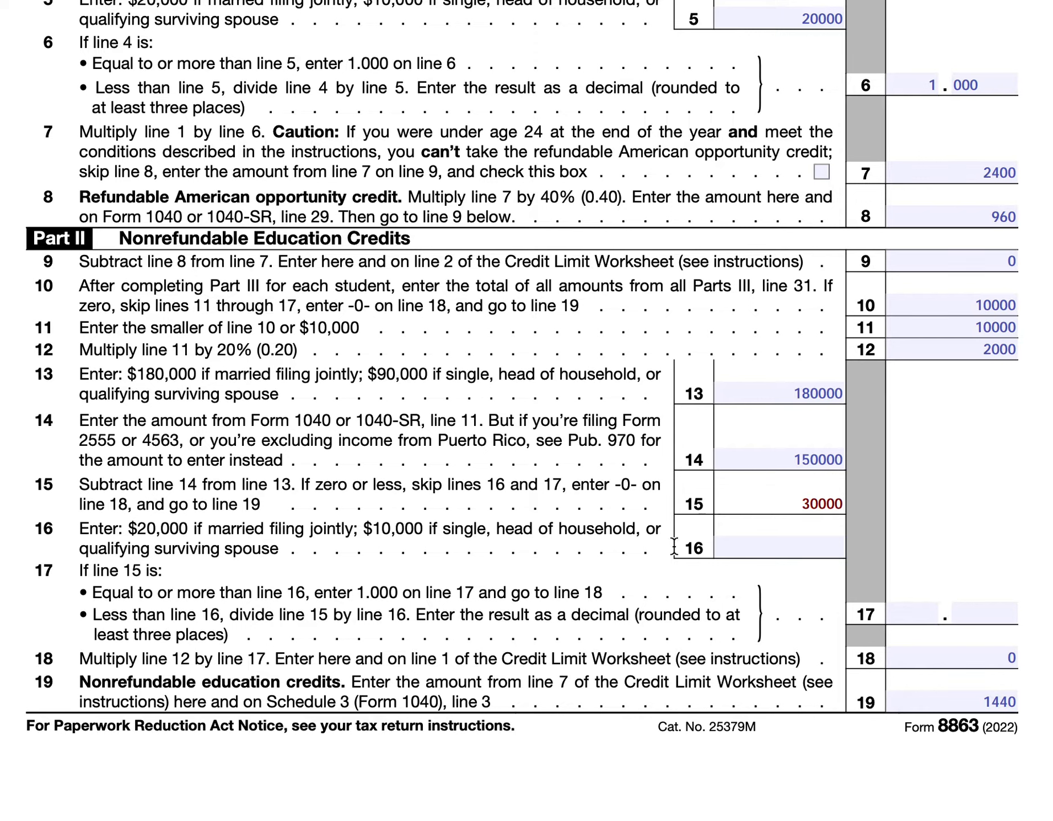
click(811, 546)
text(20000)
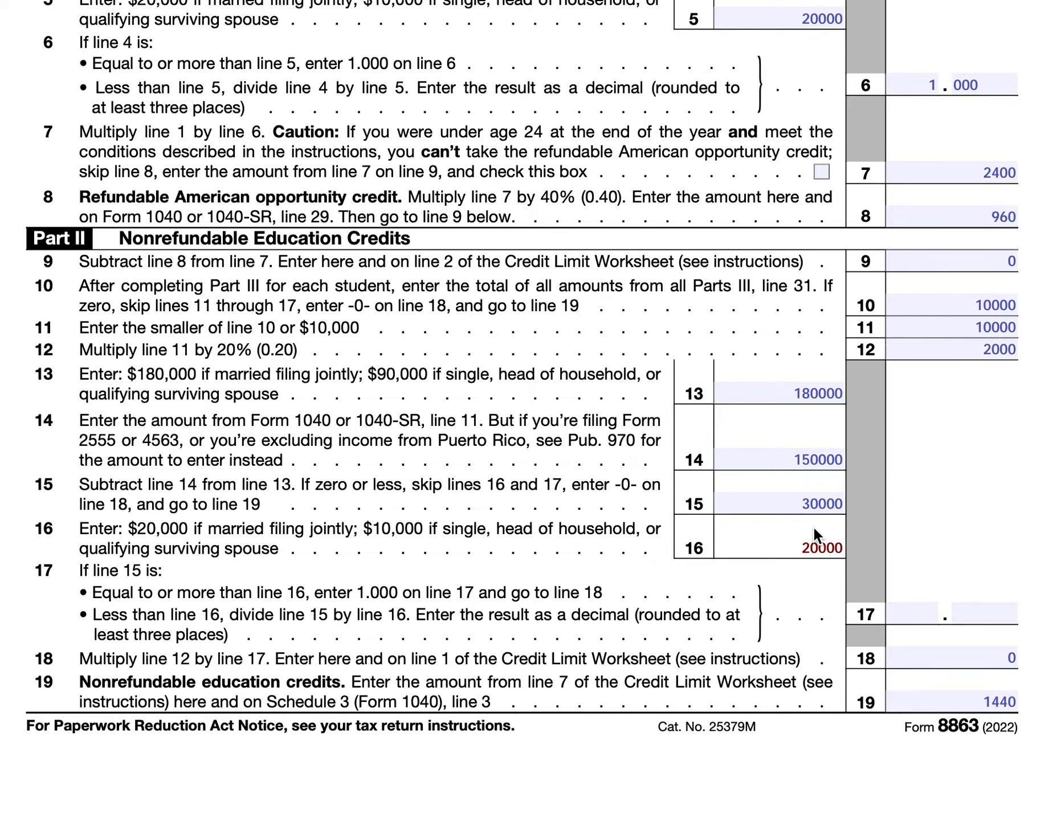
Enter 1.000 as the decimal on line 17 of Part II.
click(939, 611)
text(1)
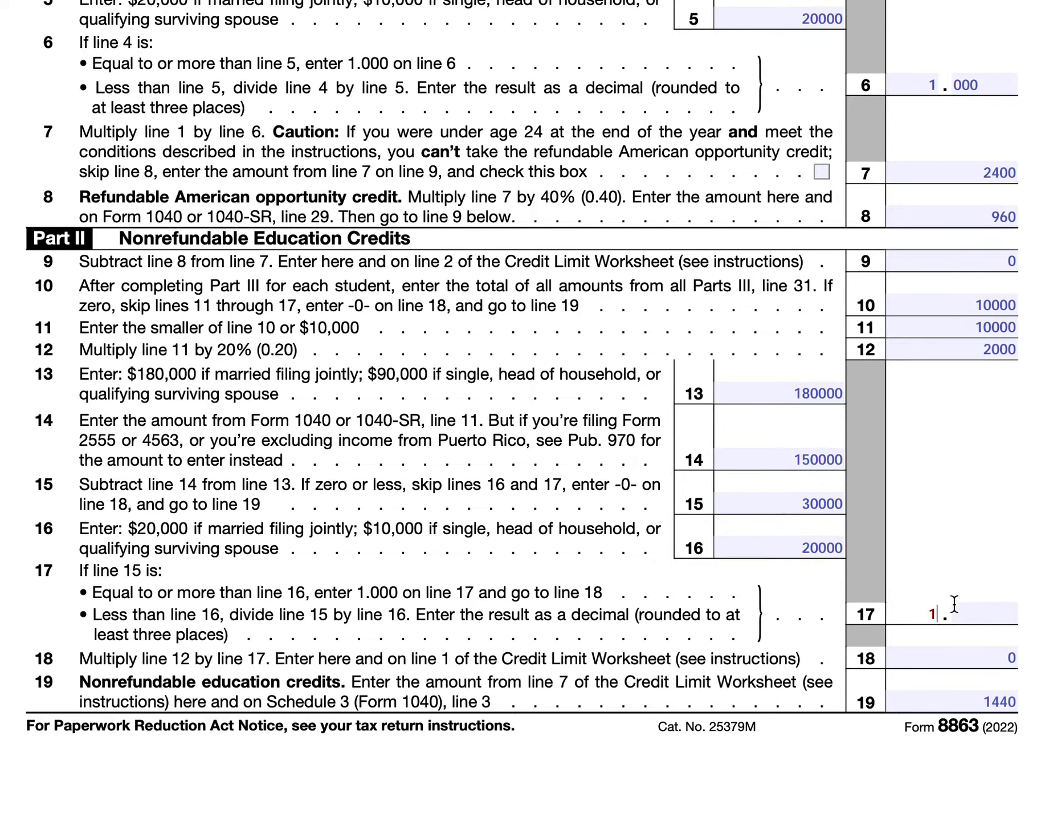
click(968, 614)
text(000)
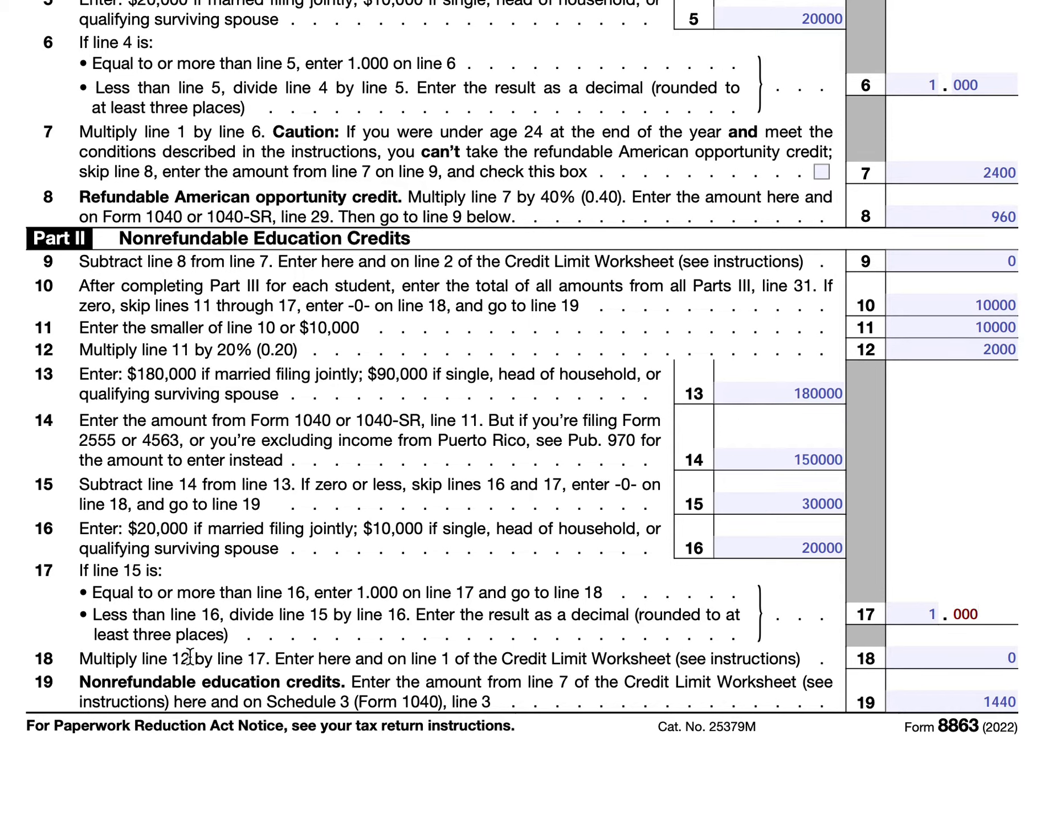
Set line 18 of Part II, the product of lines 12 and 17, to 2000.
click(1001, 655)
click(1016, 657)
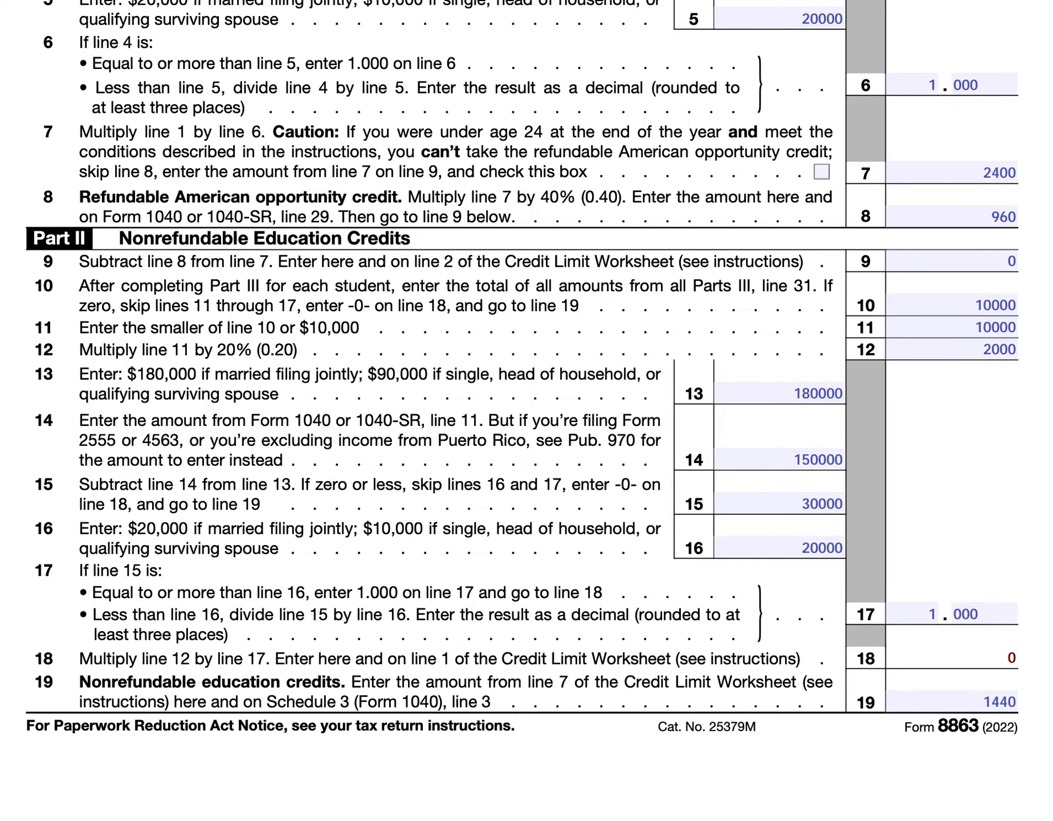
text(200)
key(BackSpace)
key(BackSpace)
key(BackSpace)
key(BackSpace)
text(2000)
Set the nonrefundable education credits on line 19 to 0.
double_click(995, 701)
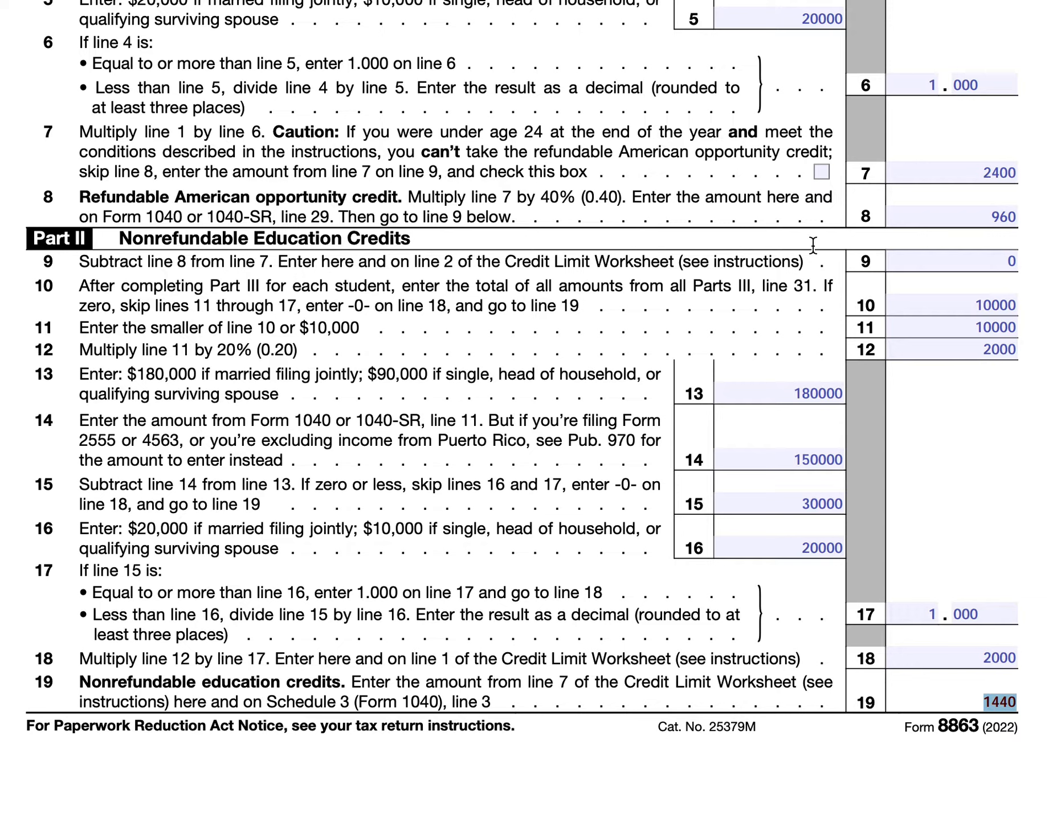
text(0)
scroll(794, 586, down, 1)
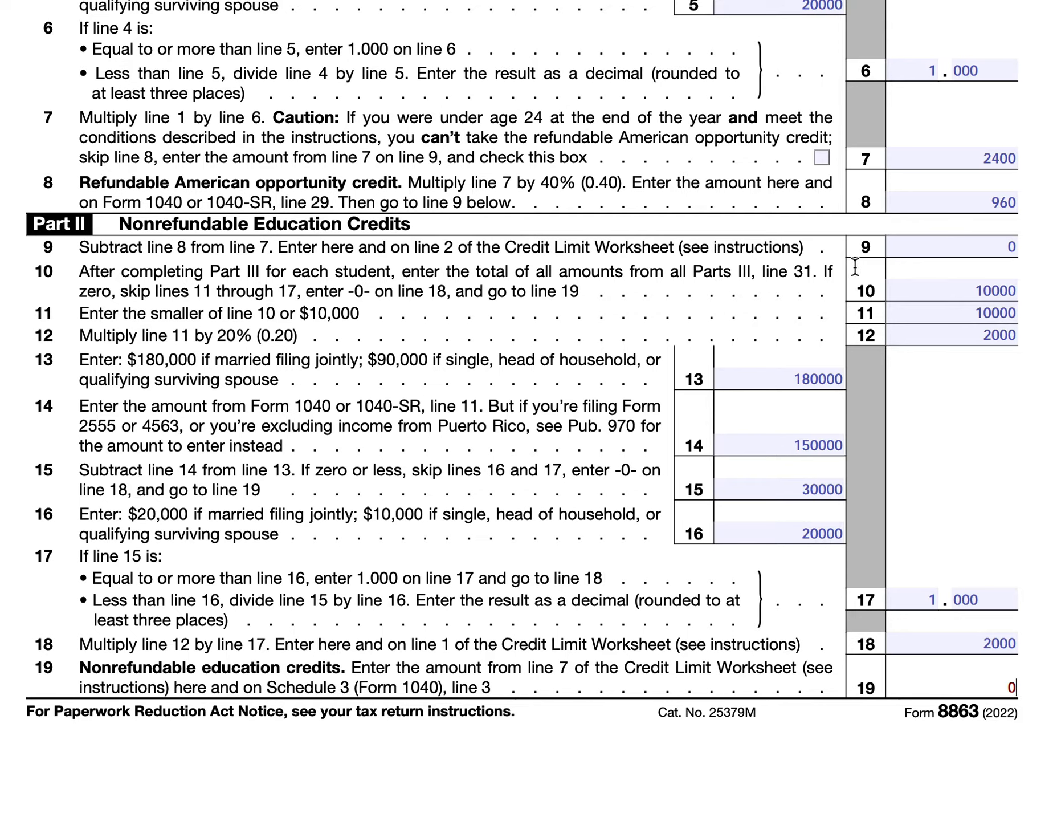
Set the nonrefundable education credits on line 19 of Part II to 2000.
click(1001, 643)
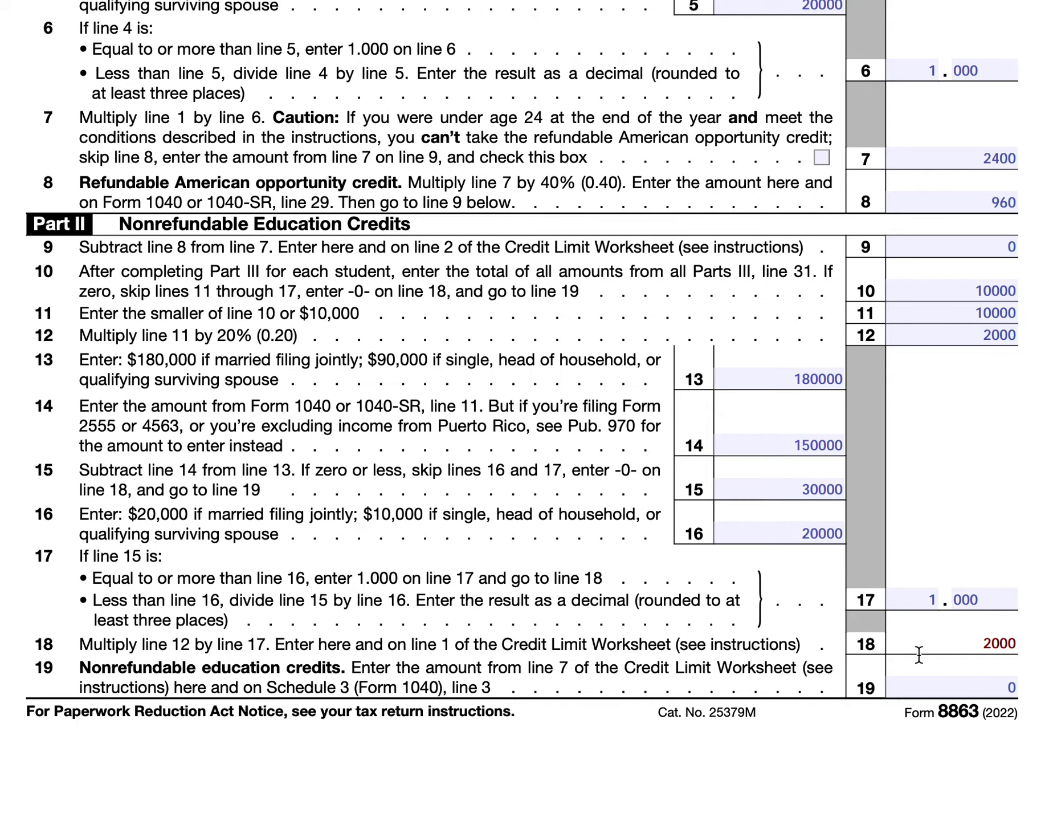
click(1010, 684)
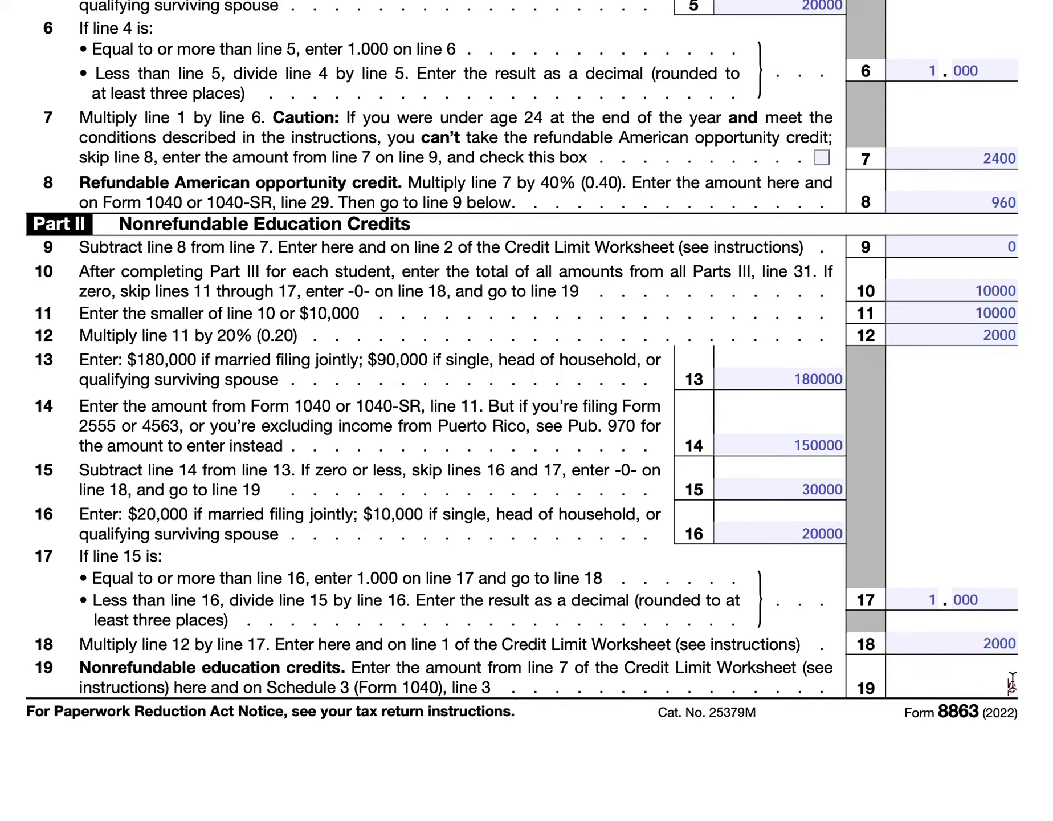
text(2000)
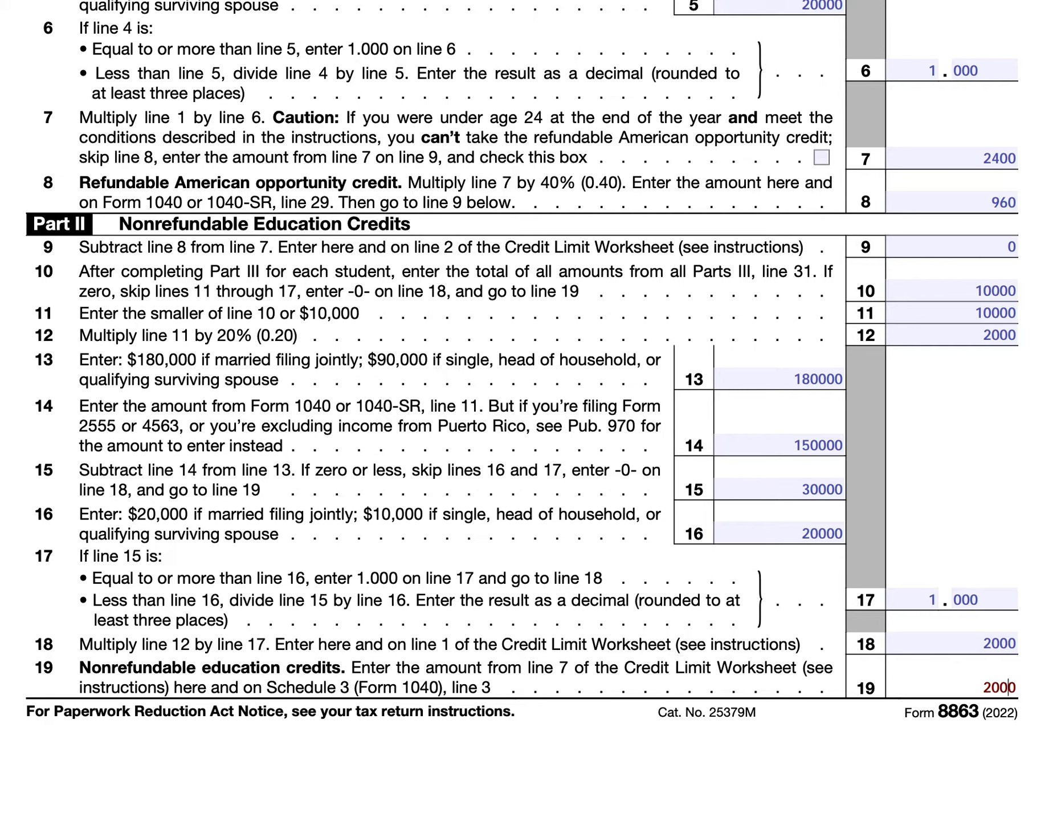